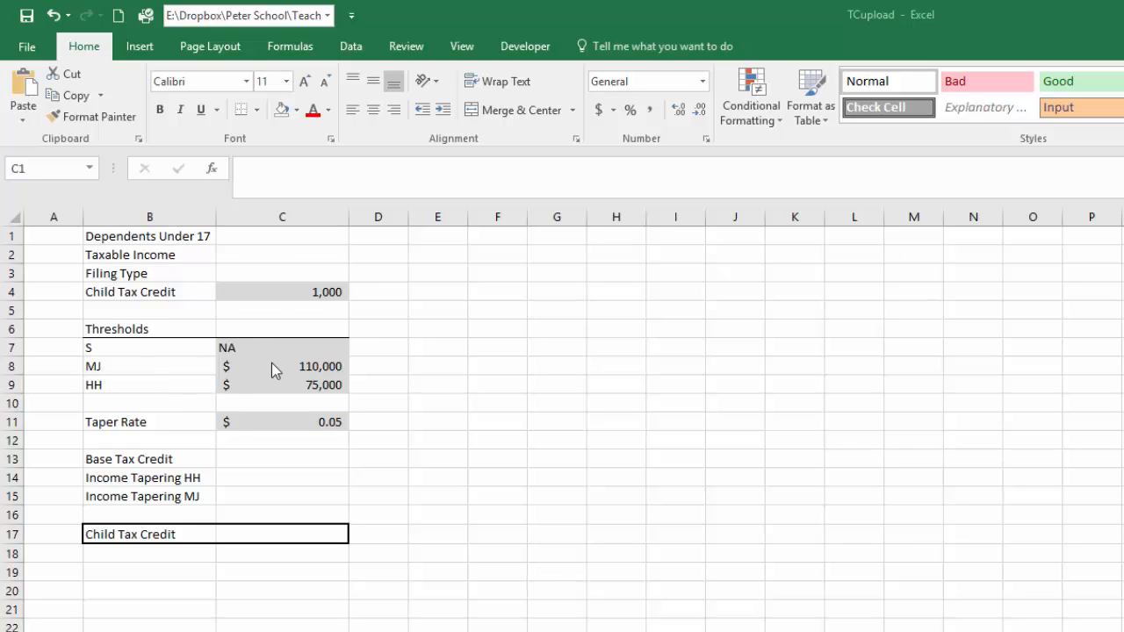
Examine the income thresholds for S, MJ and HH filers and the taper rate on the child tax credit sheet
left_click_drag(252, 349, 201, 354)
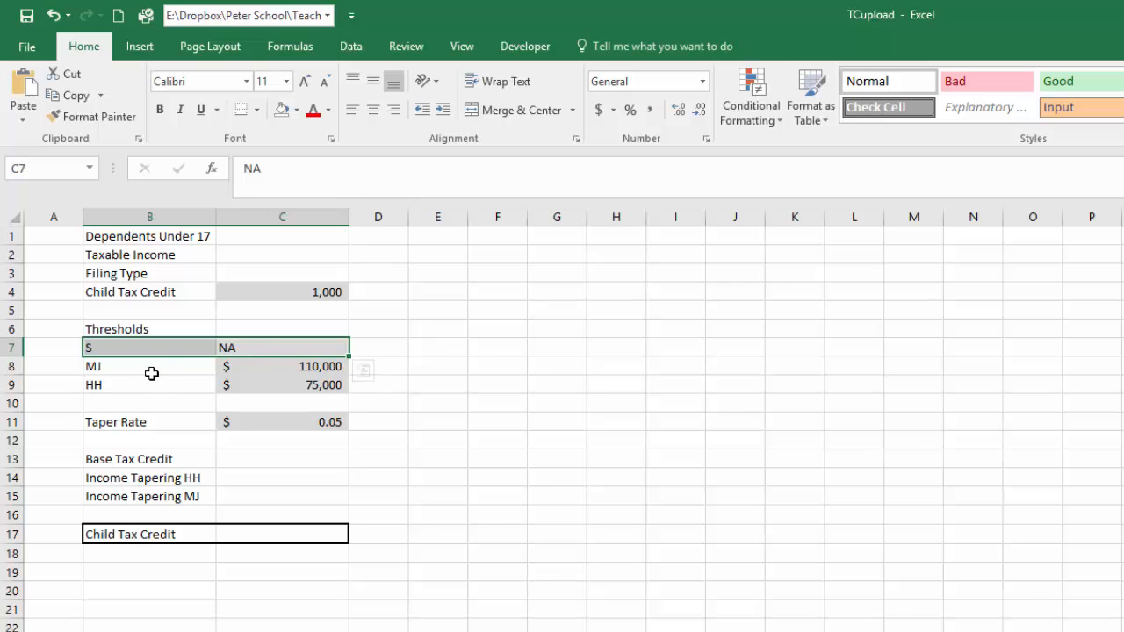
left_click_drag(250, 353, 294, 366)
left_click(316, 366)
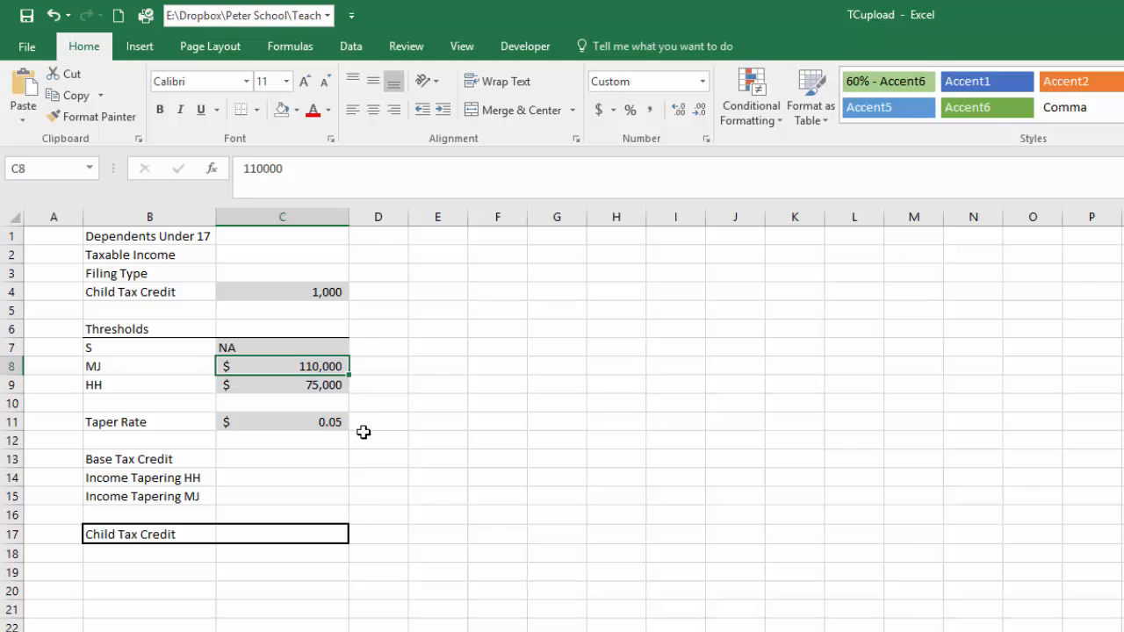
left_click_drag(153, 389, 324, 383)
left_click(324, 383)
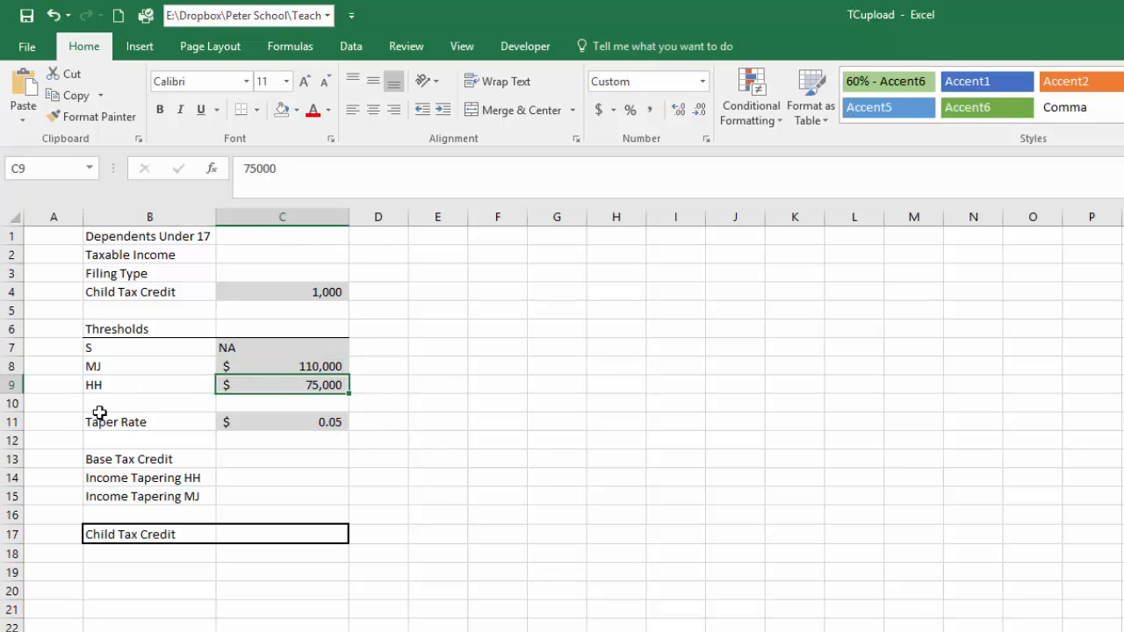
left_click(279, 424)
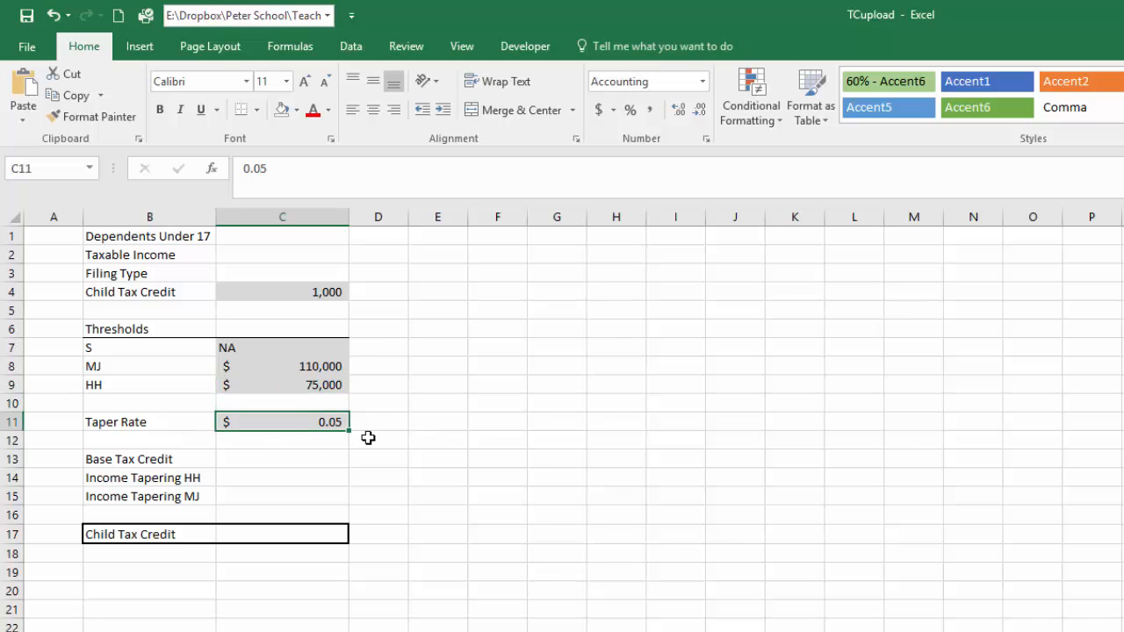
left_click(413, 456)
left_click(331, 426)
left_click(331, 365)
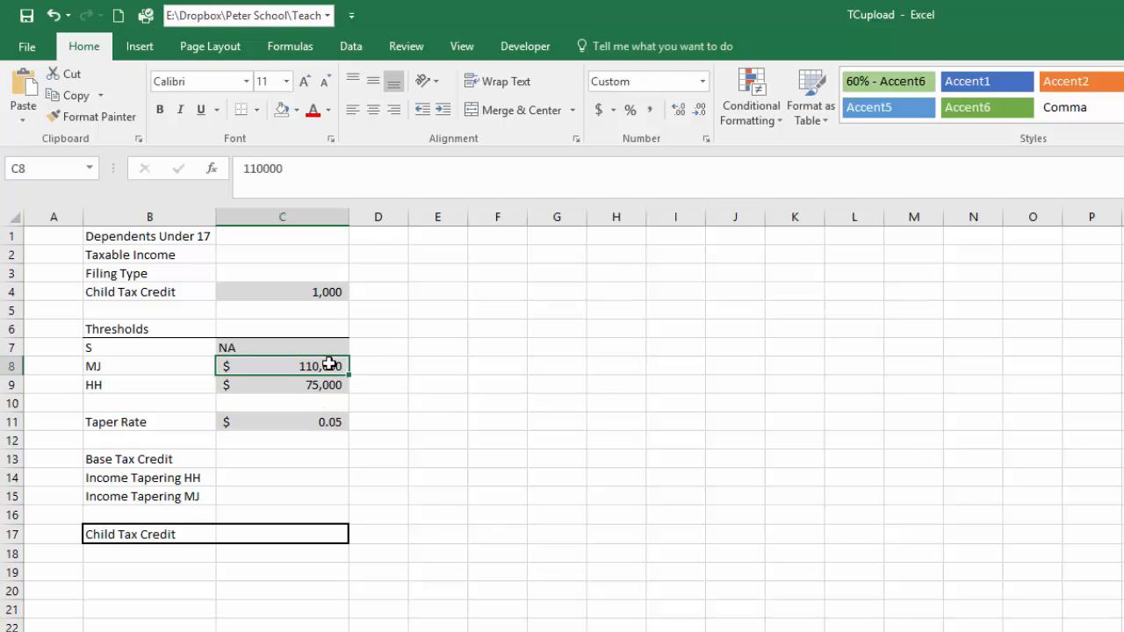
left_click_drag(314, 384, 316, 366)
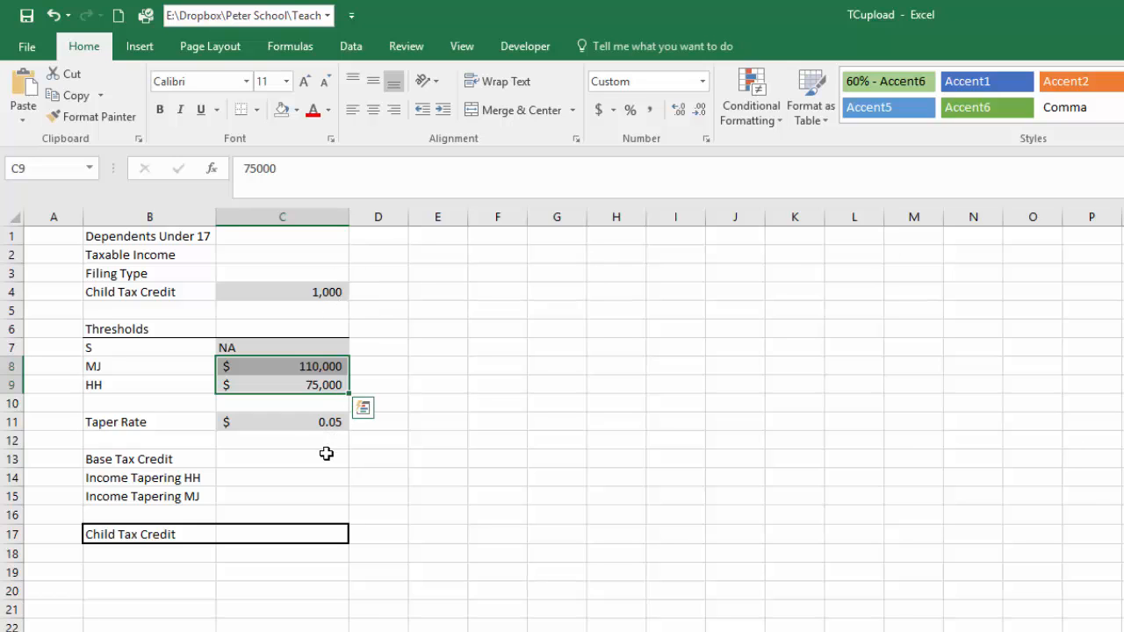
left_click(338, 421)
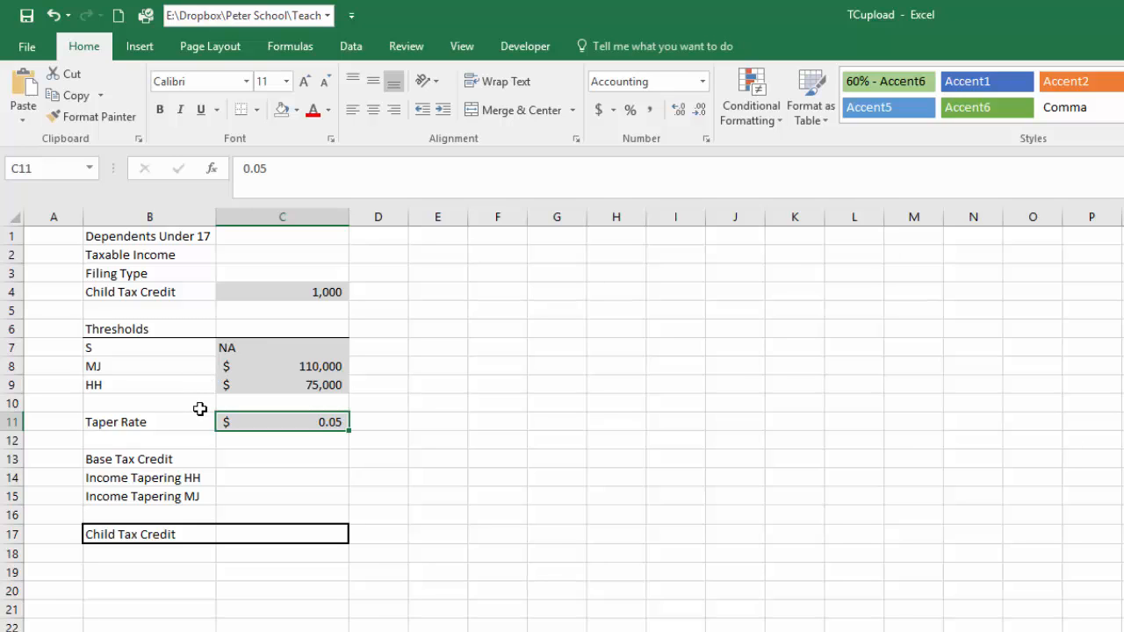
Link the Dependents Under 17 value in C1 to the matching input in cell B4 of Sheet1
left_click(282, 239)
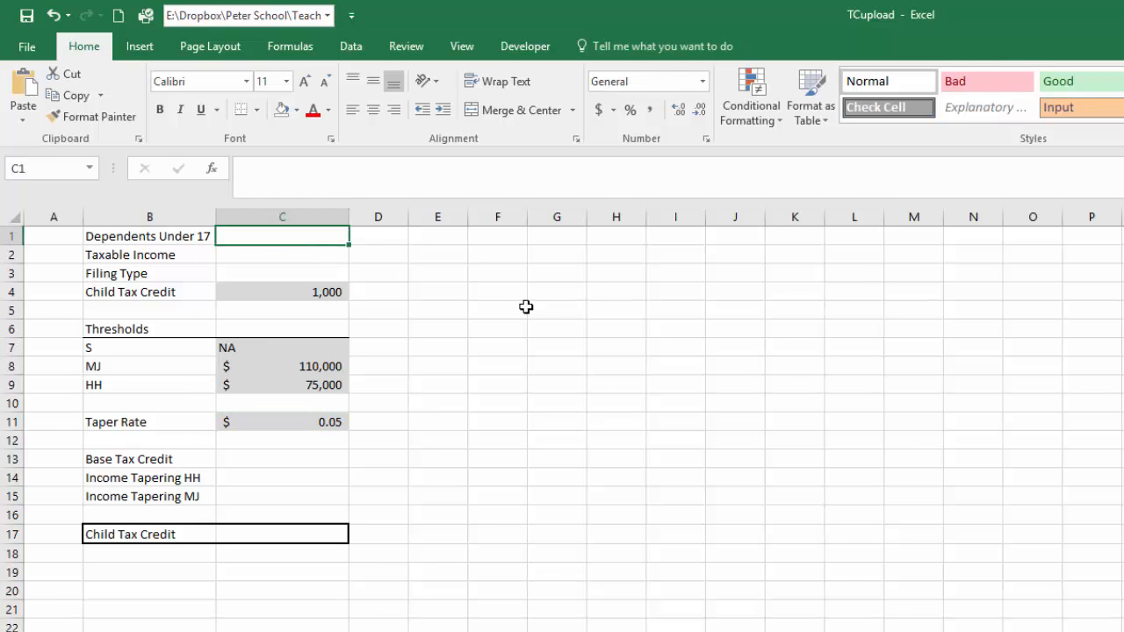
type("=")
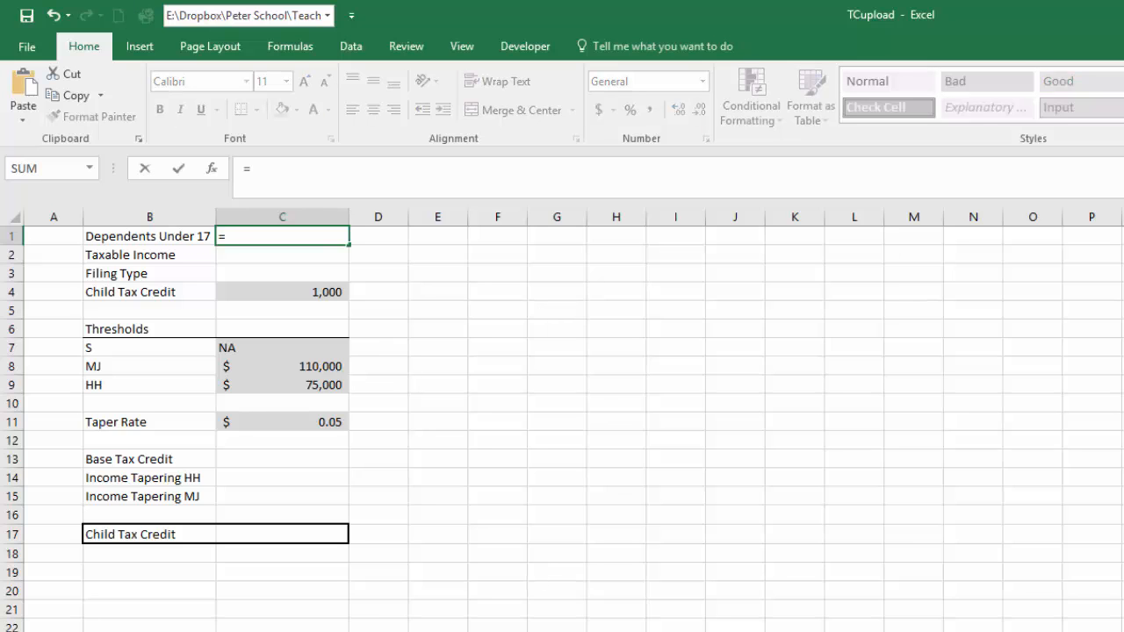
left_click(132, 631)
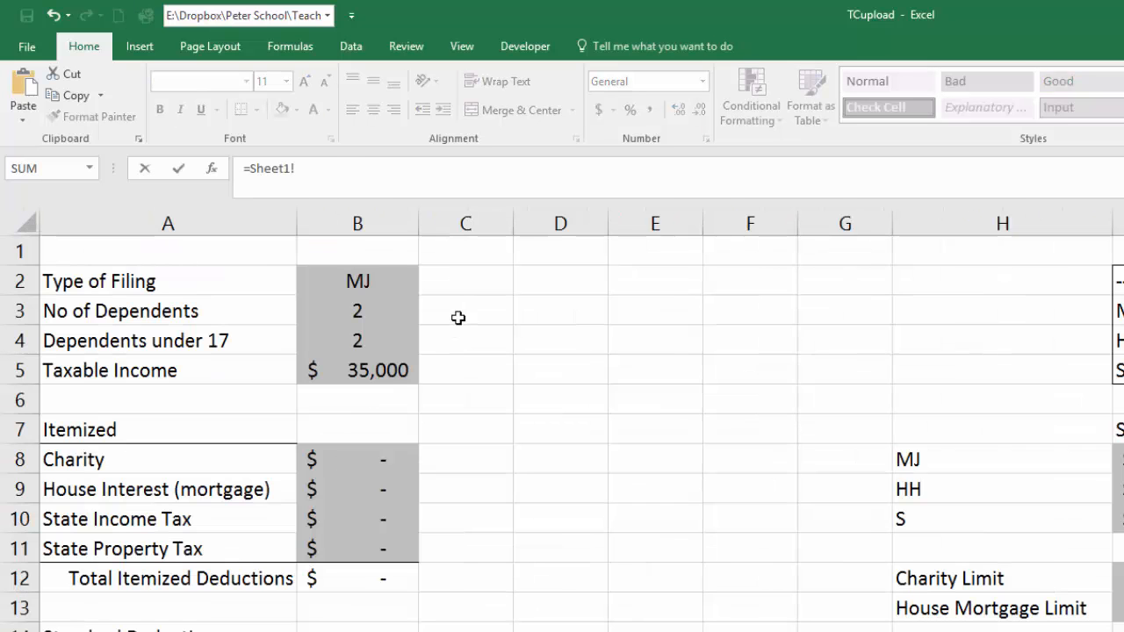
left_click(356, 341)
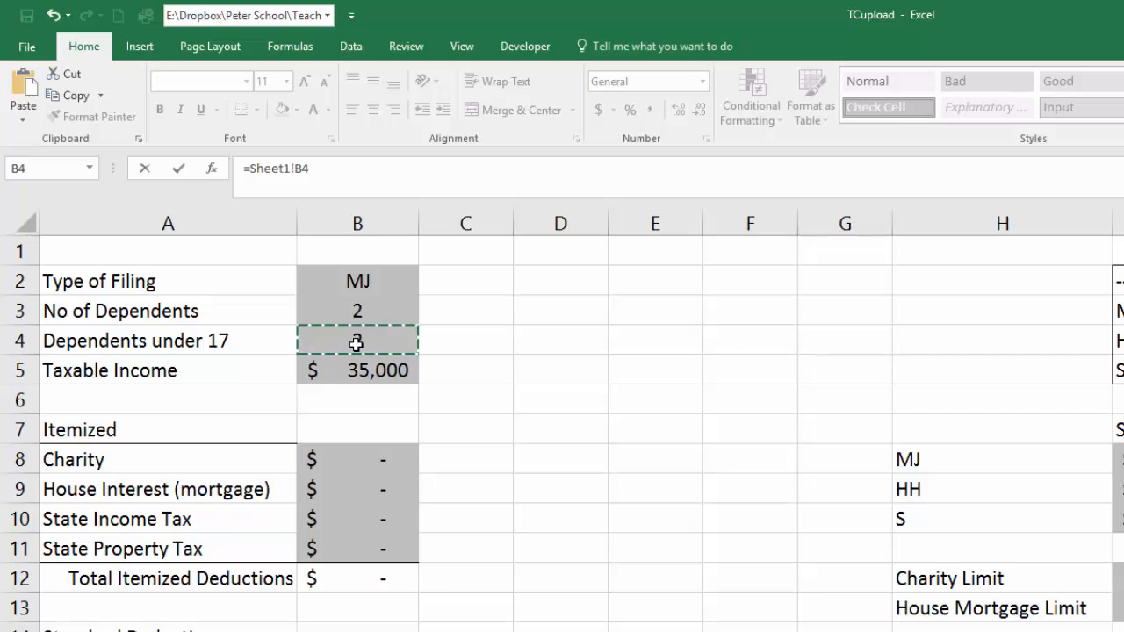
key("Return")
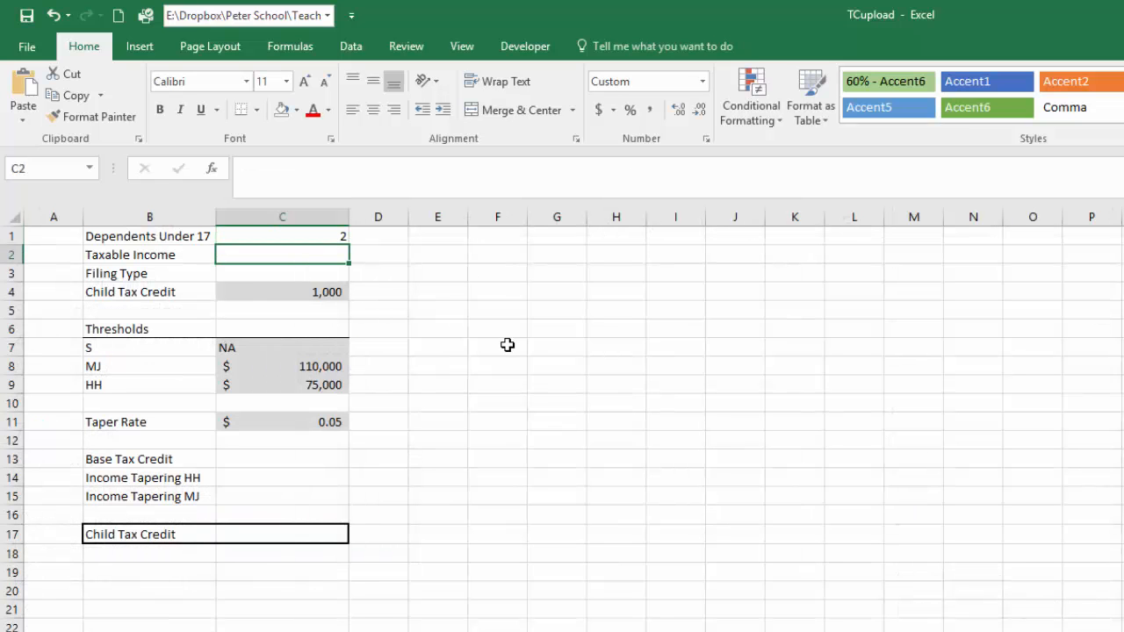
Link the Taxable Income value in C2 to the matching input in cell B5 of Sheet1
type("=")
key("ctrl+Page_Up")
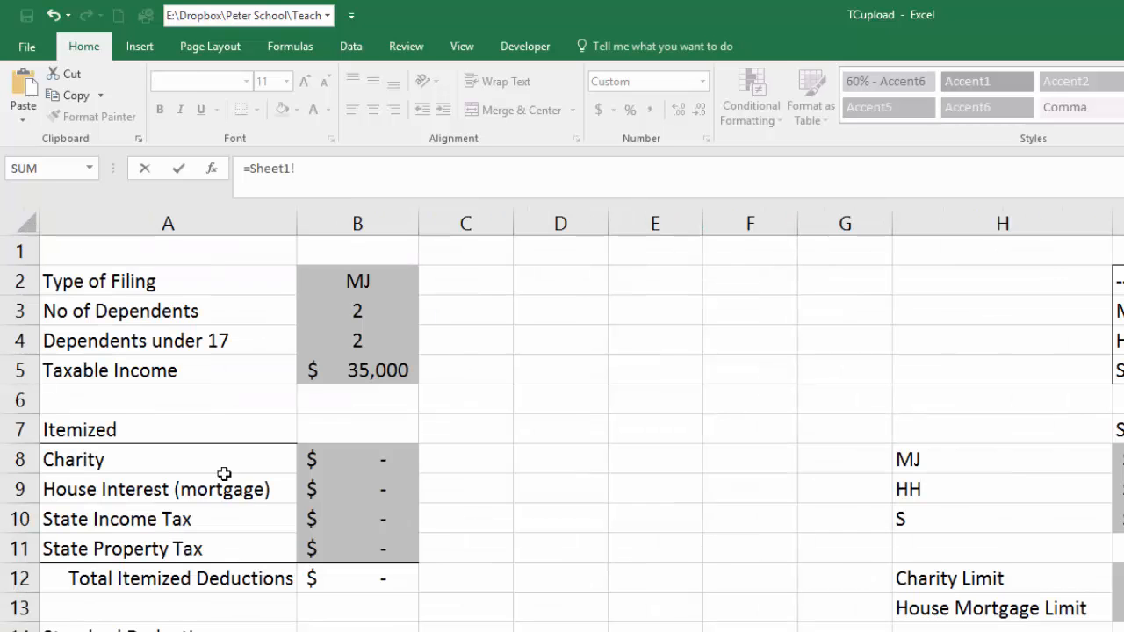
left_click(378, 369)
key("Return")
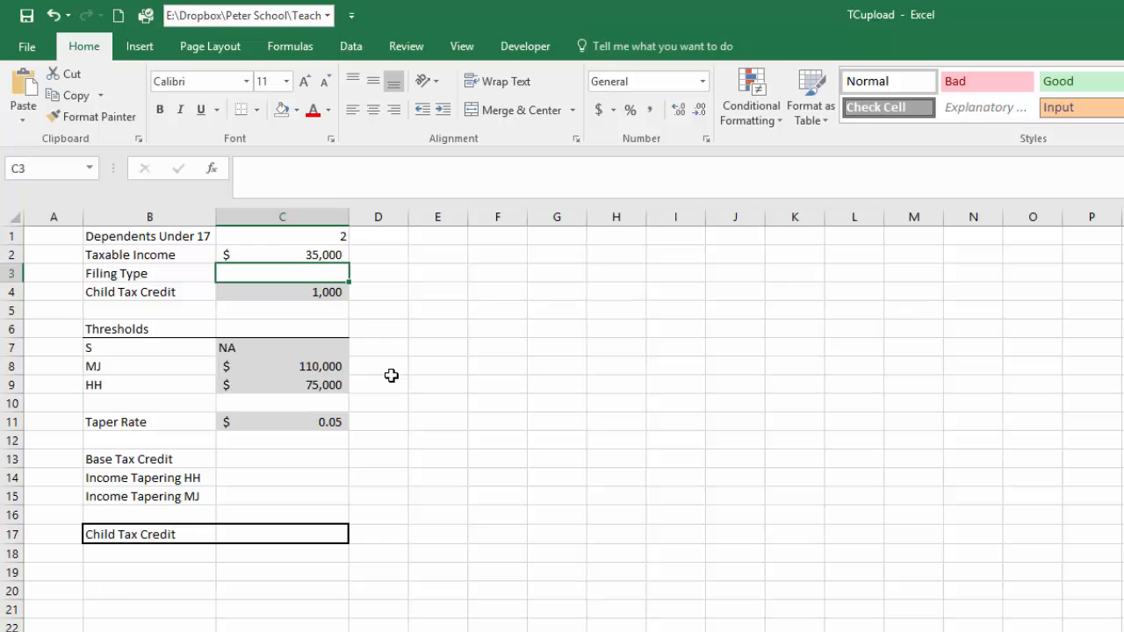
Link the Filing Type value in C3 to the Type of Filing input in cell B2 of Sheet1
type("=")
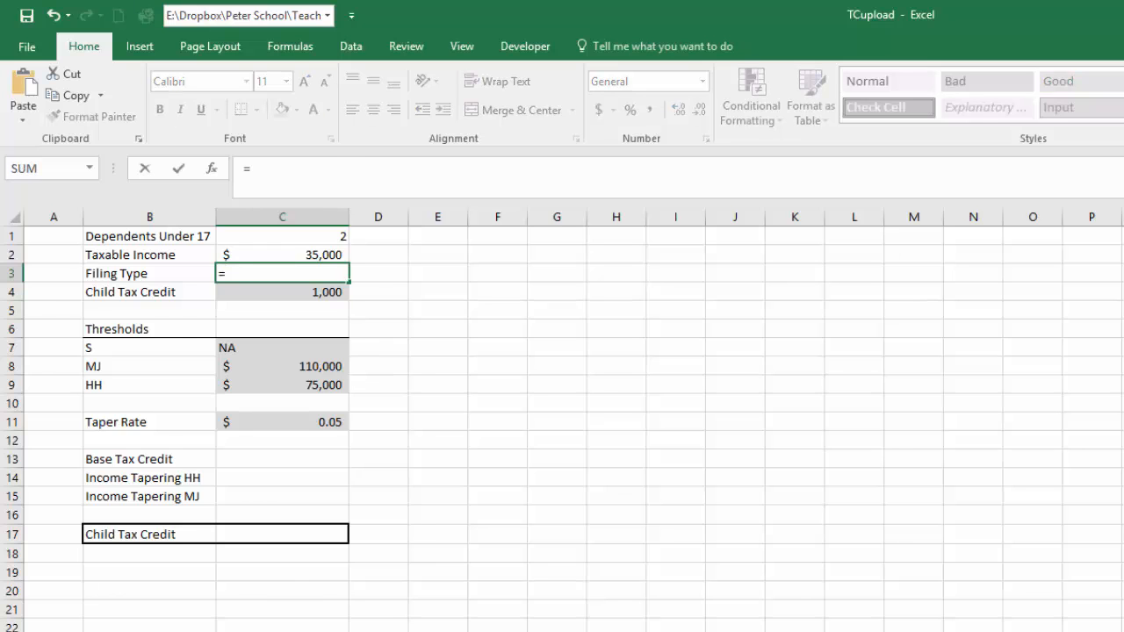
key("ctrl+Page_Up")
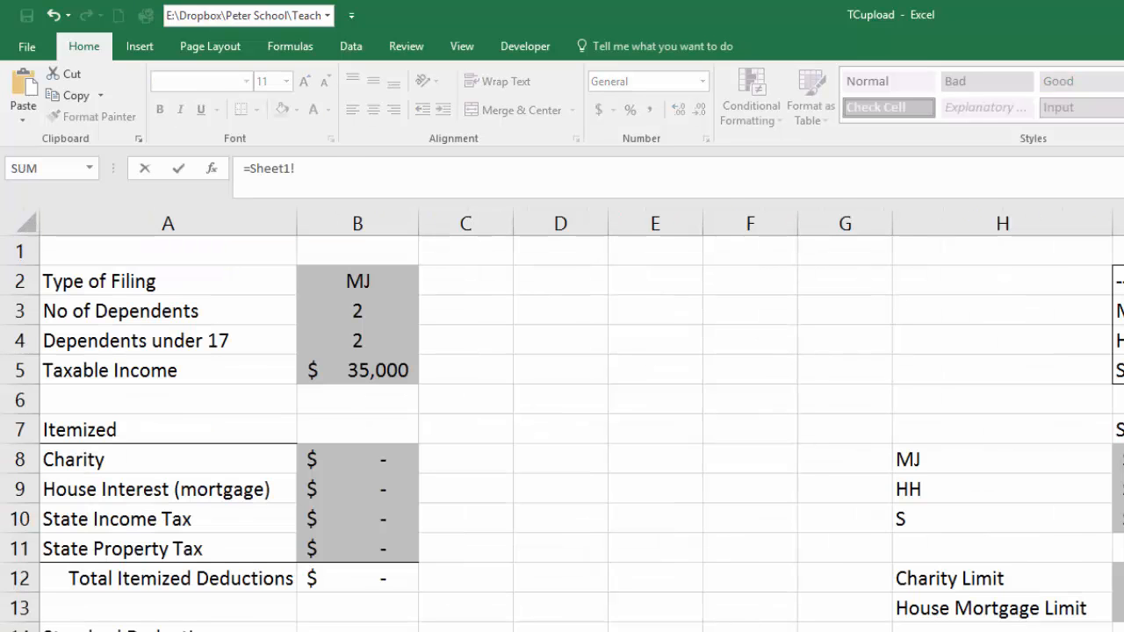
left_click(367, 284)
key("Return")
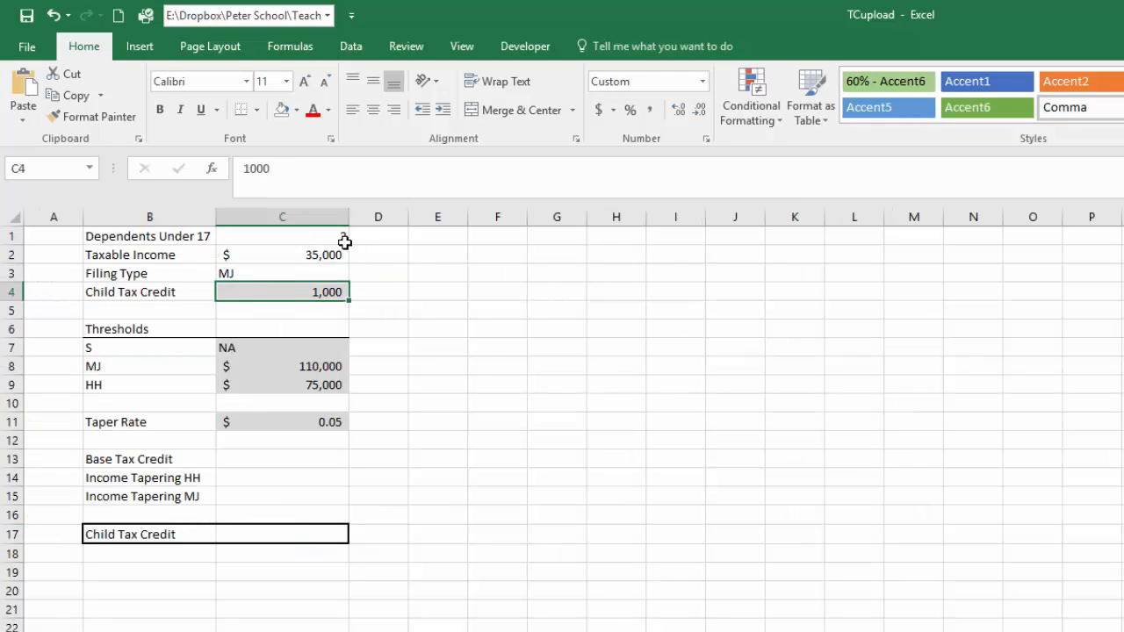
left_click(500, 310)
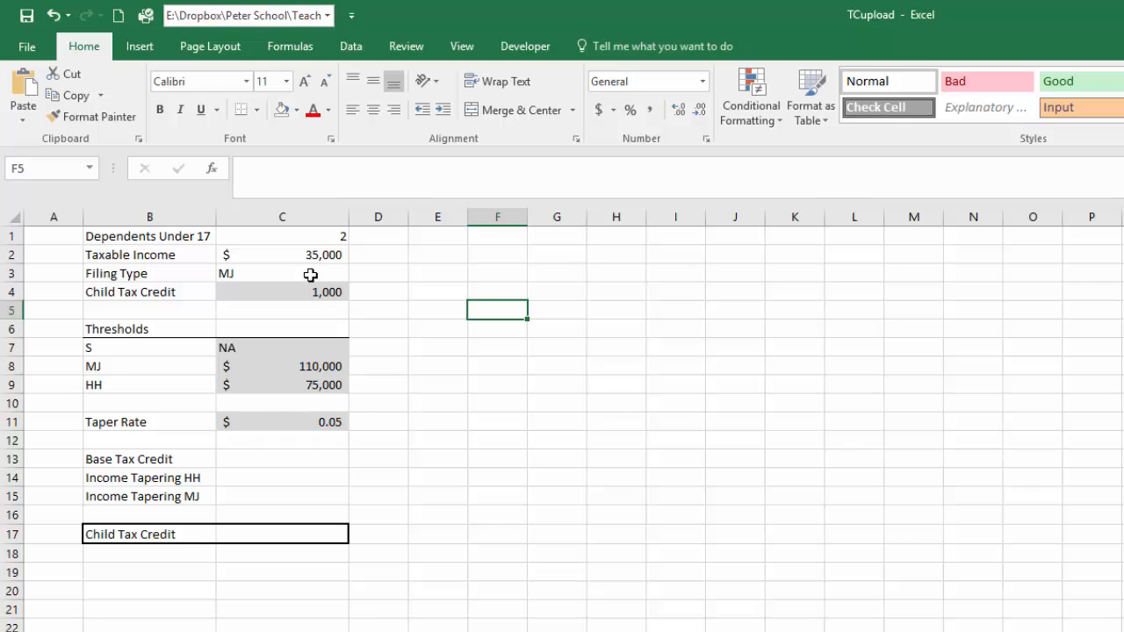
left_click_drag(325, 421, 324, 295)
left_click(507, 311)
left_click(391, 454)
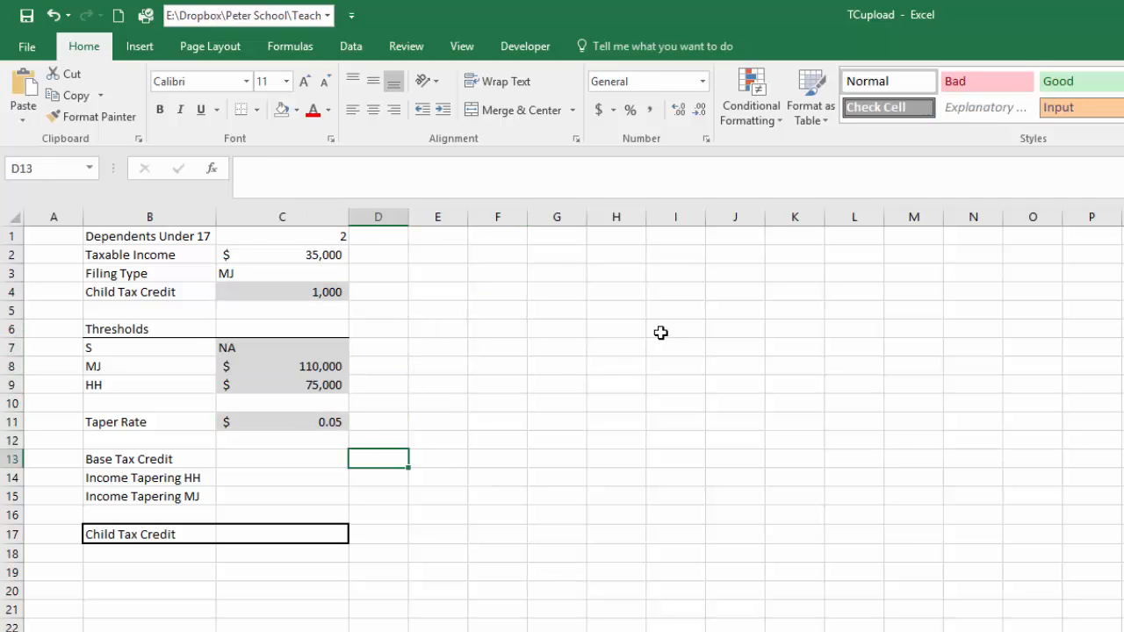
left_click_drag(316, 366, 310, 292)
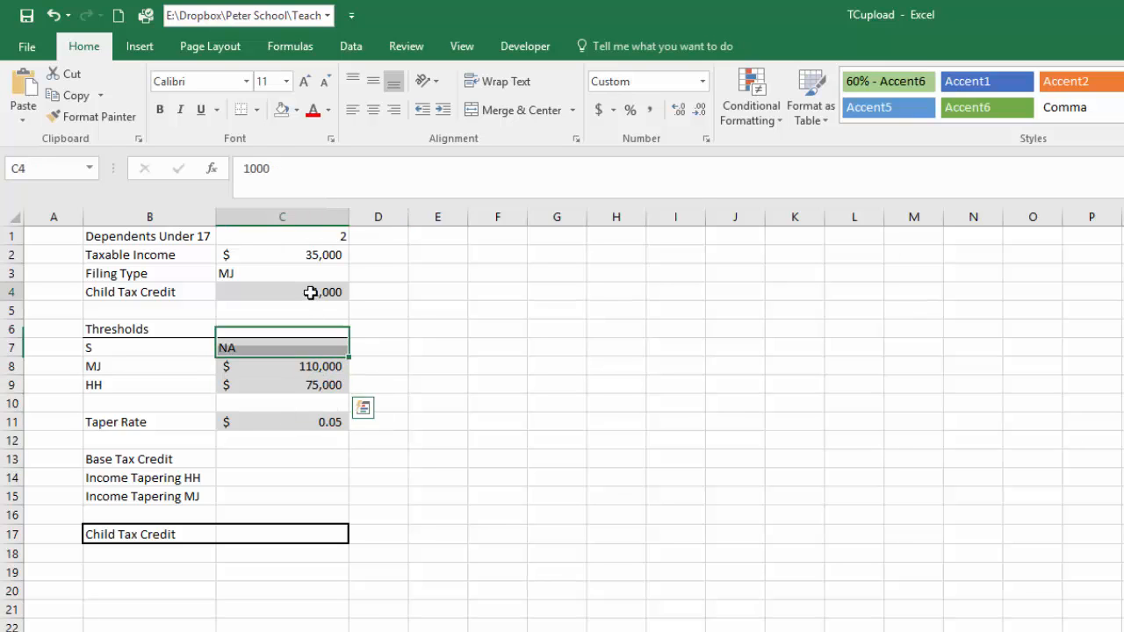
left_click(675, 348)
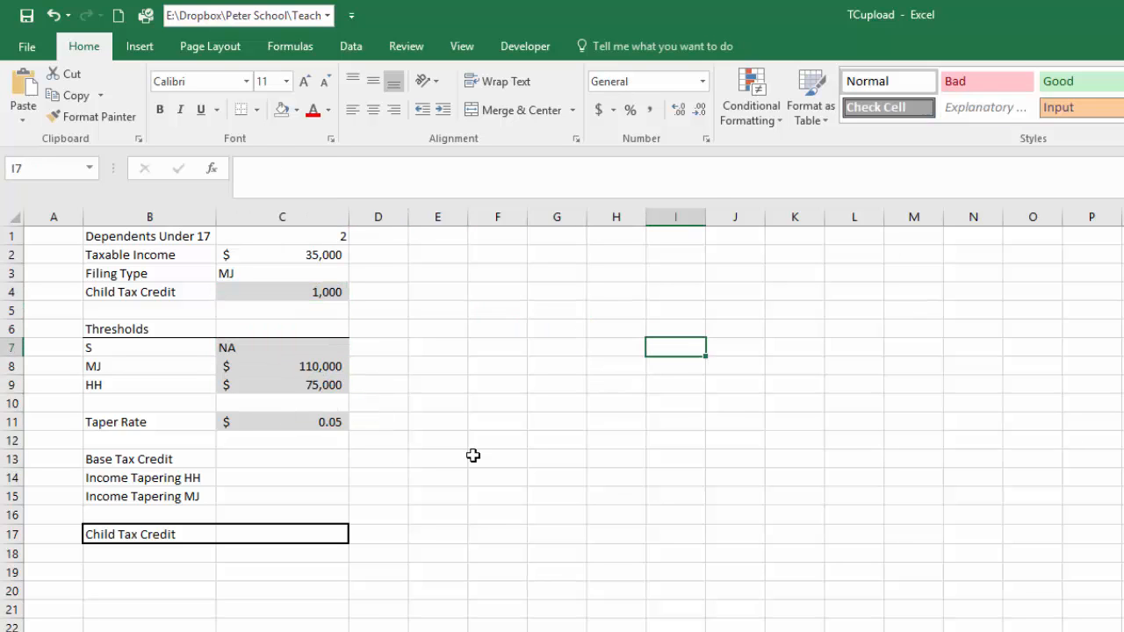
Calculate the Base Tax Credit in C13 as dependents under 17 times the child tax credit, using =C1*C4
left_click(281, 459)
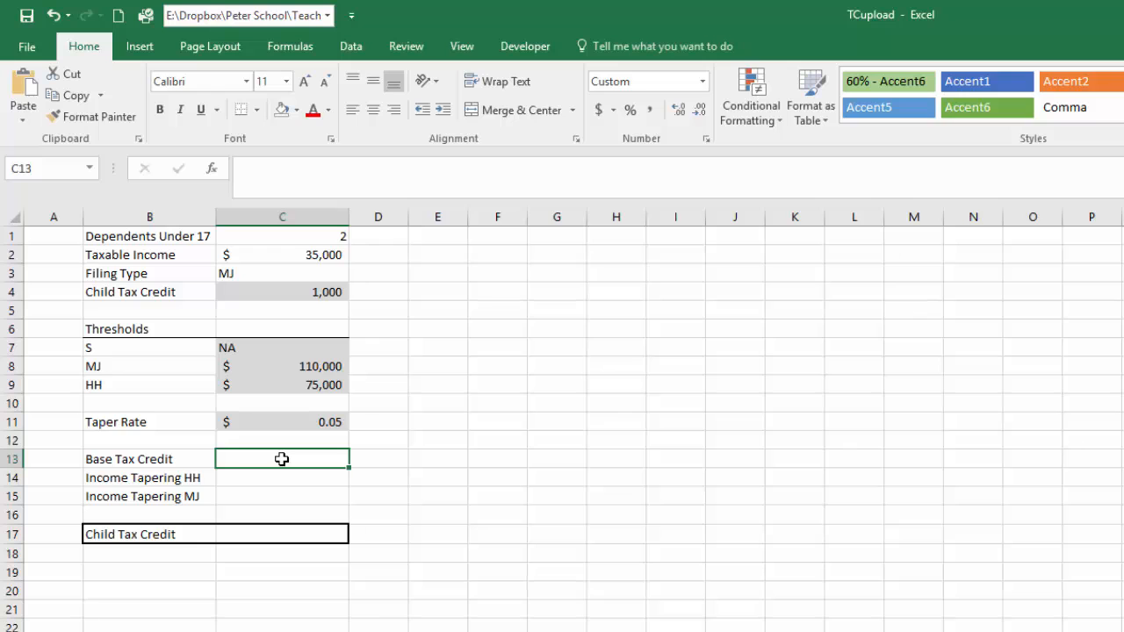
type("=")
key("Up")
key("Up")
key("Up")
key("Up")
key("Up")
key("Up")
key("Up")
key("Up")
key("Up")
key("Up")
key("Up")
key("Up")
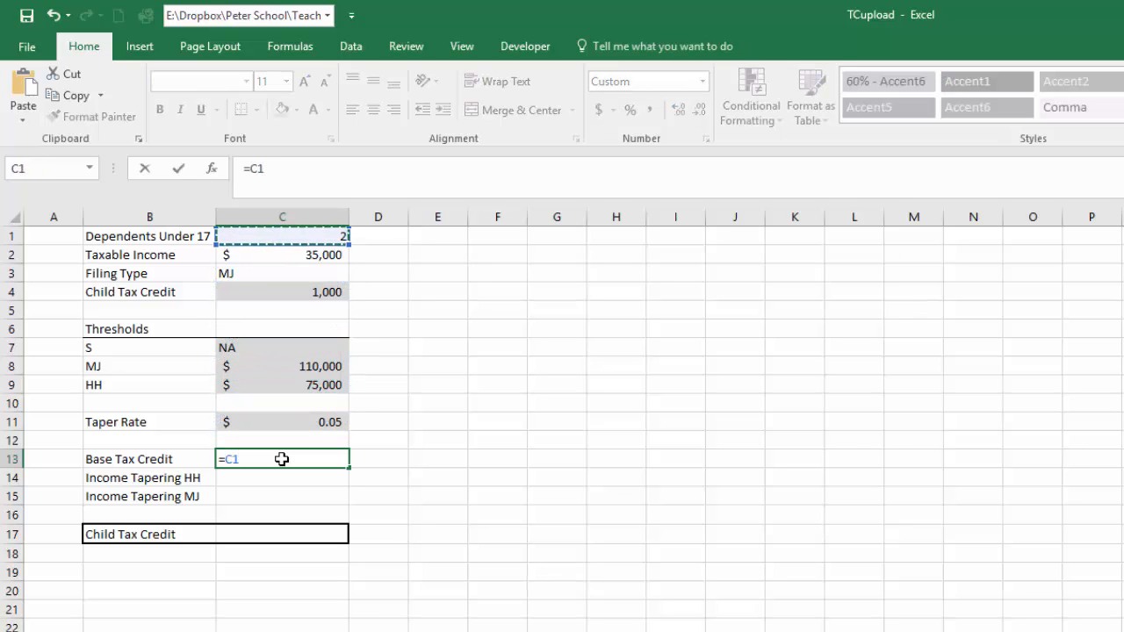
type("*")
key("Up")
key("Up")
key("Up")
key("Up")
key("Up")
key("Up")
key("Up")
key("Up")
key("Up")
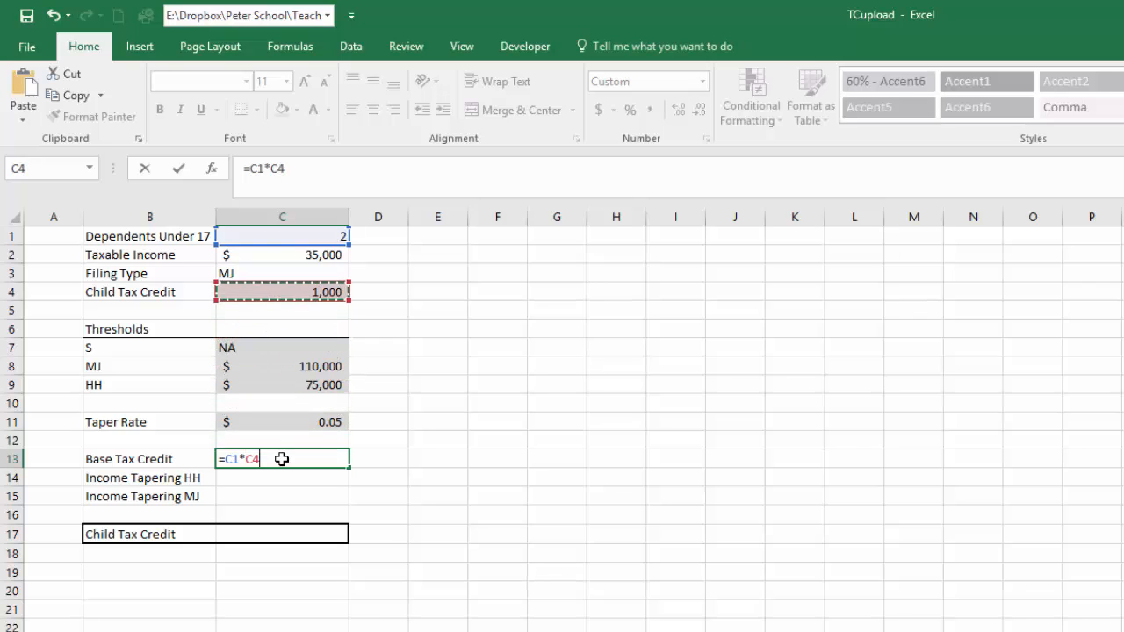
key("Return")
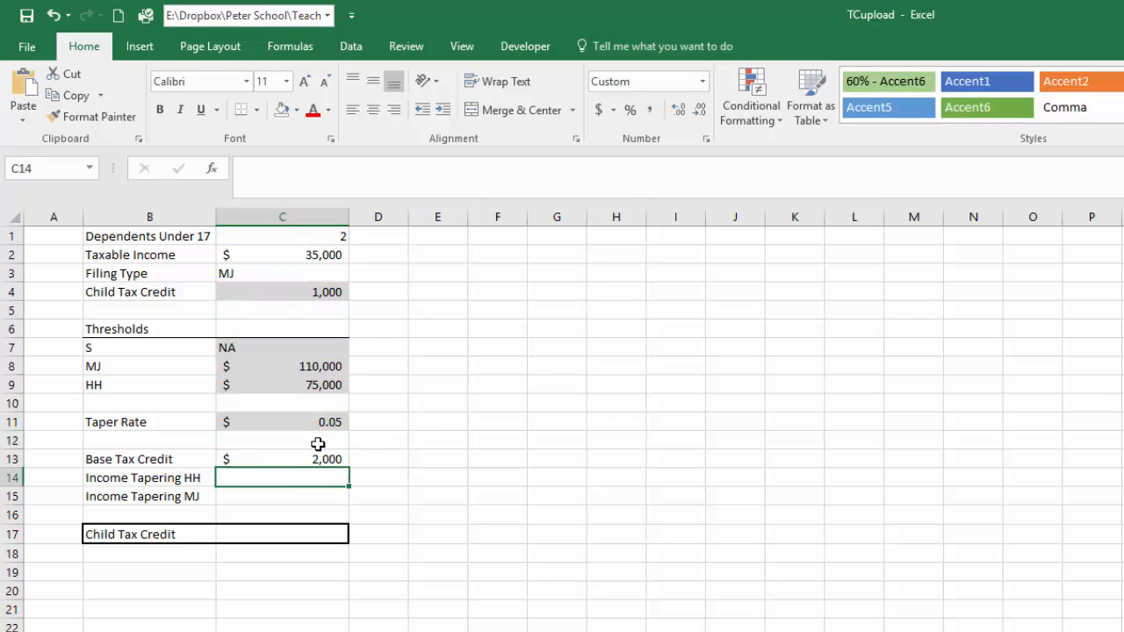
left_click(325, 461)
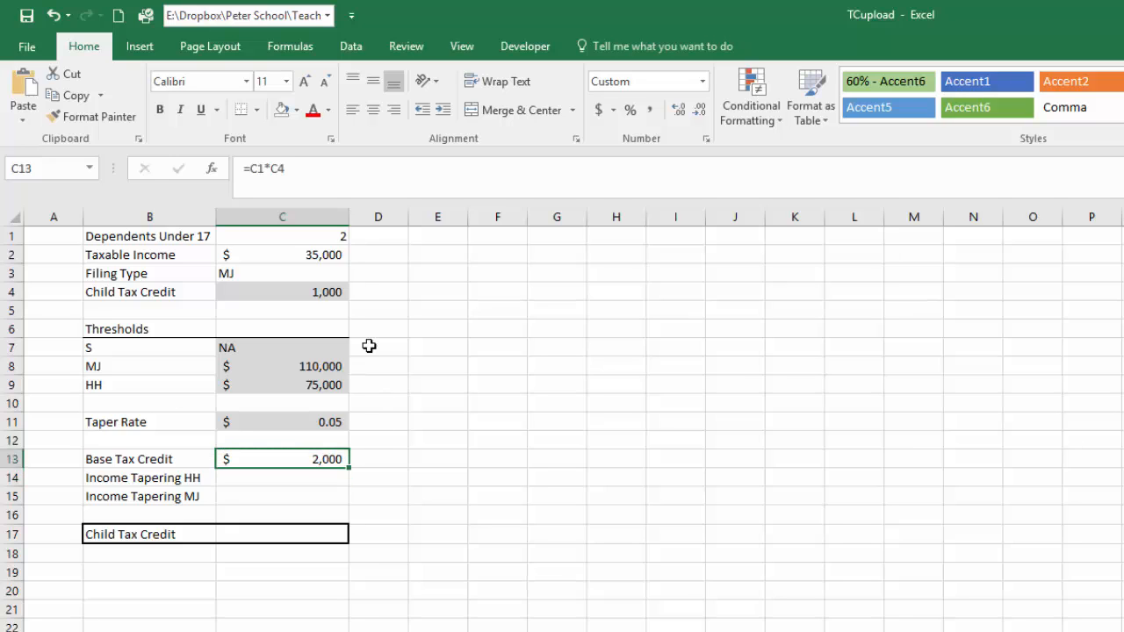
left_click(309, 476)
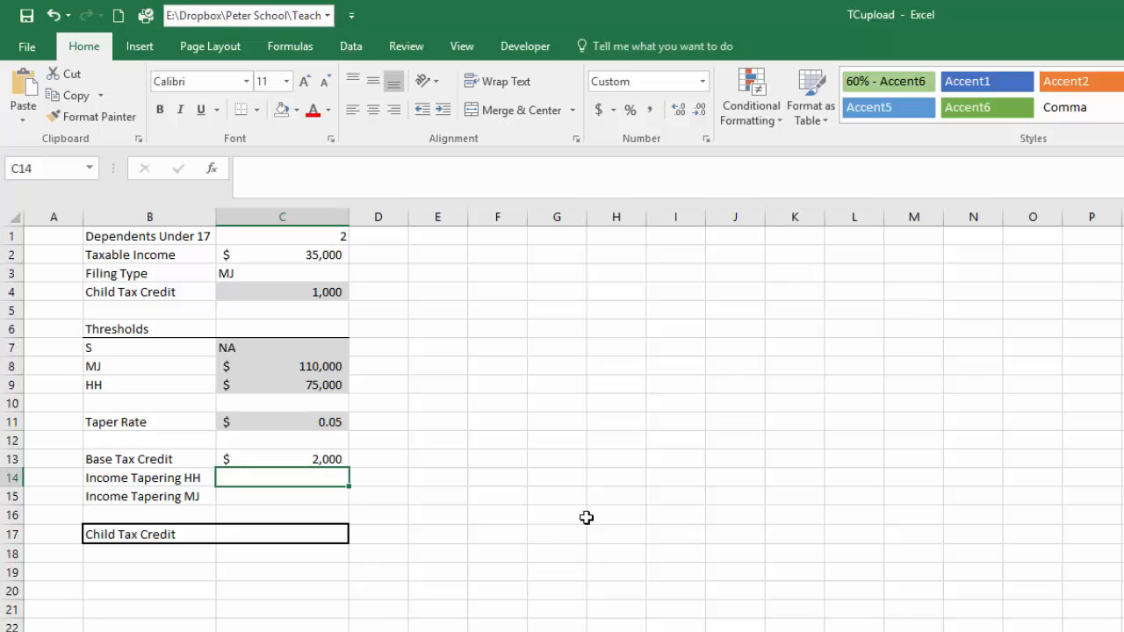
key("Down")
key("Up")
left_click(288, 255)
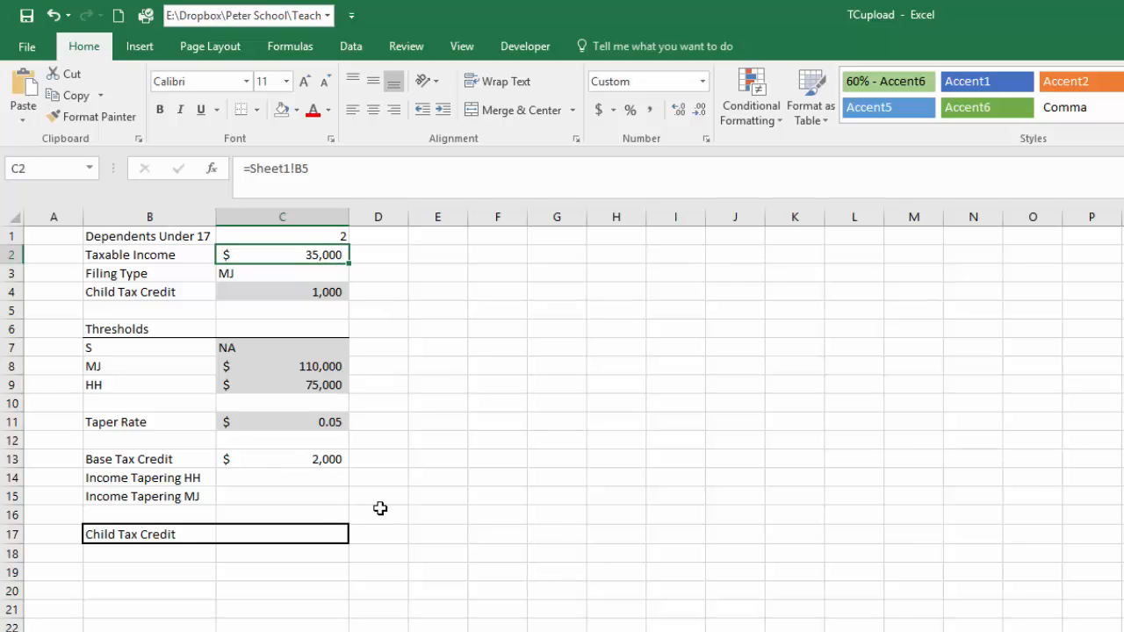
left_click(303, 479)
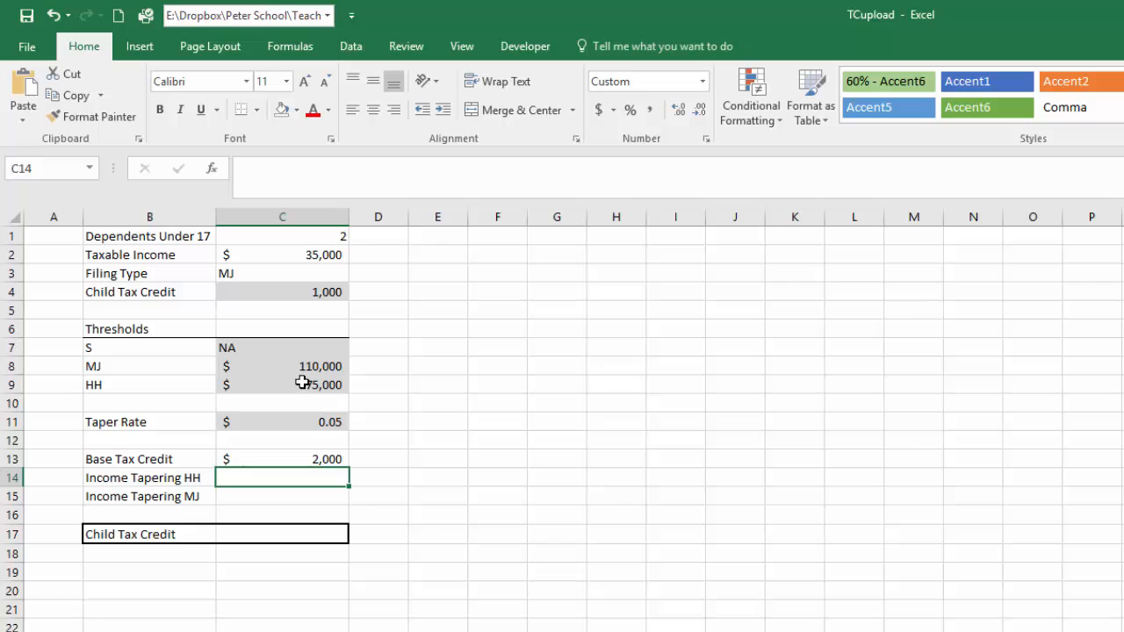
left_click(421, 499)
Start the Income Tapering HH formula in C14 with an IF returning 0 when taxable income is below the HH threshold, =IF(C2<C9,0,
left_click(314, 479)
type("=")
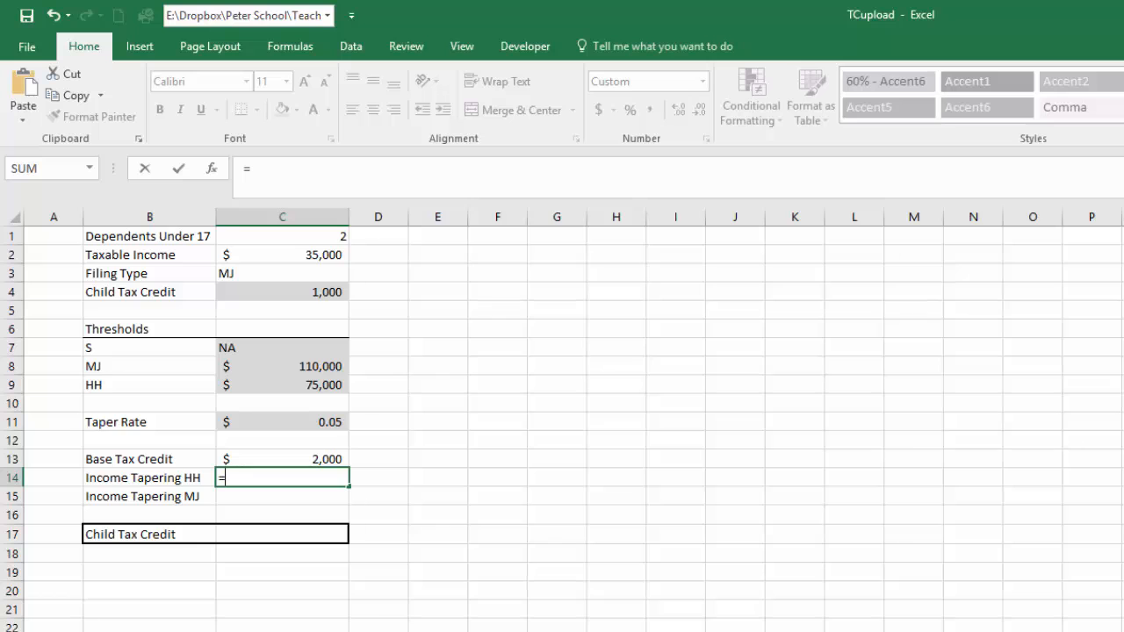
type("if(")
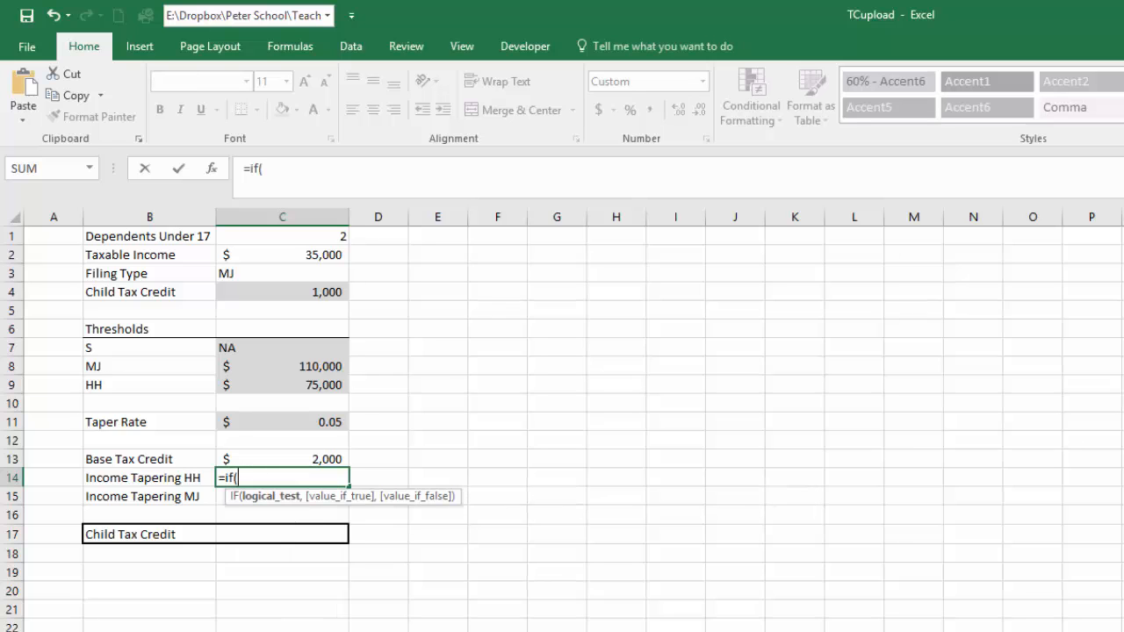
left_click(312, 250)
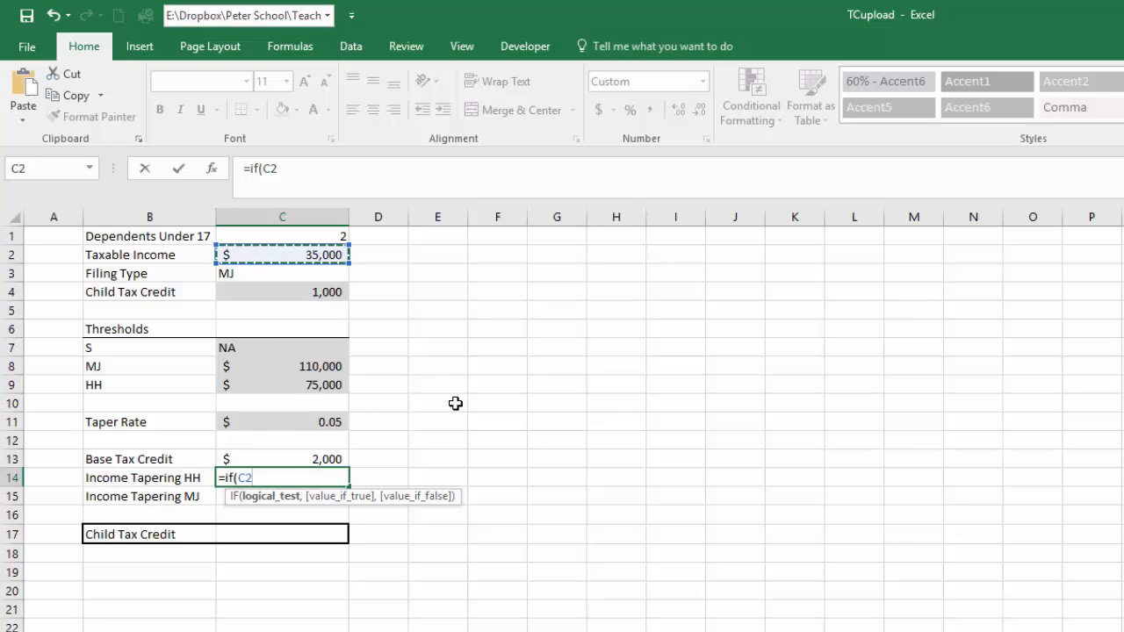
type("<")
left_click(294, 387)
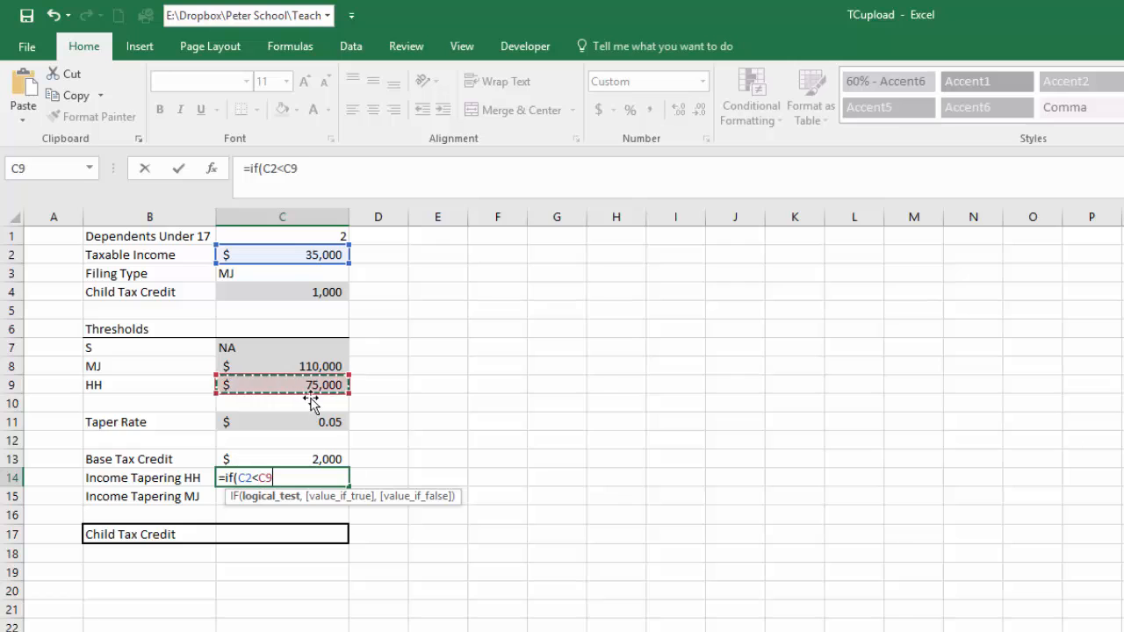
type(",")
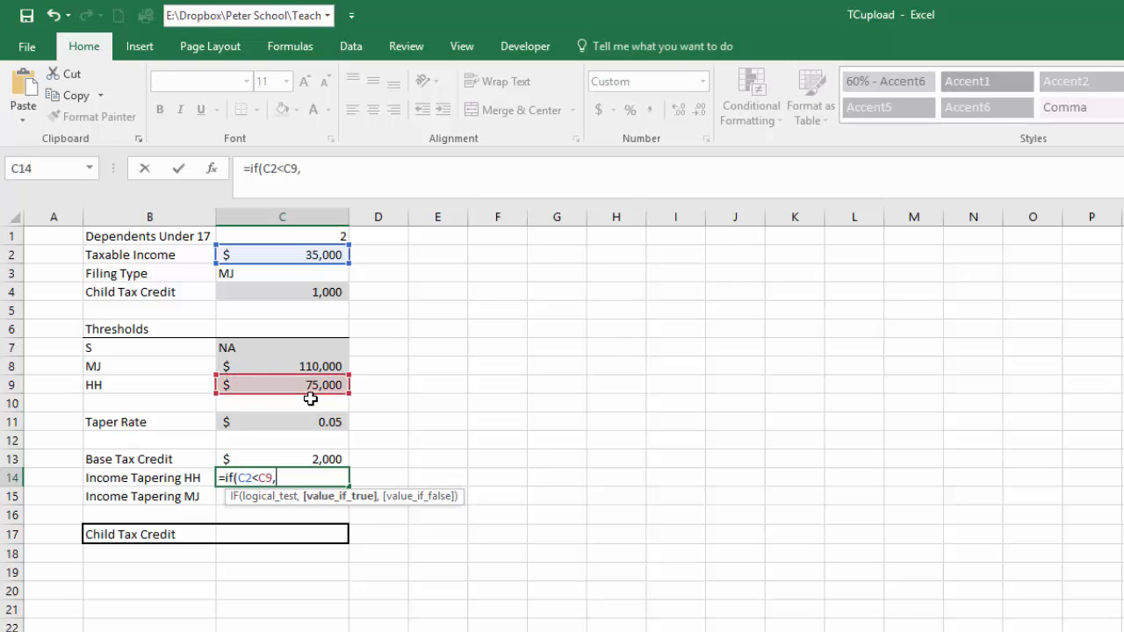
type("0,")
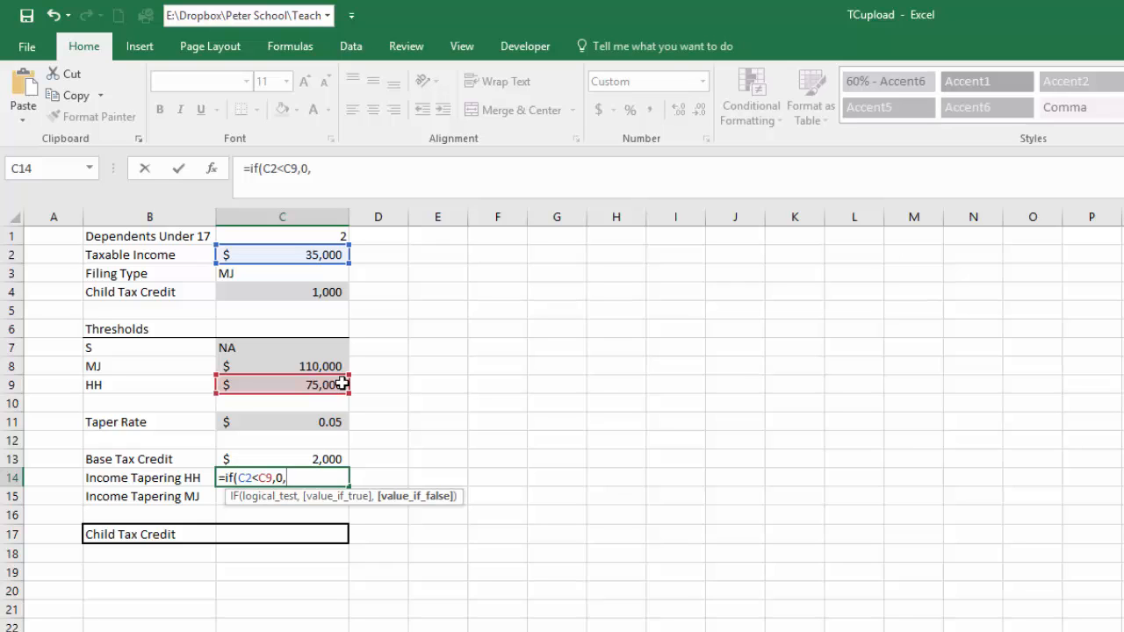
Complete the C14 formula with income above the HH threshold times the taper rate, (C2-C9)*C11, as the false value
type("(")
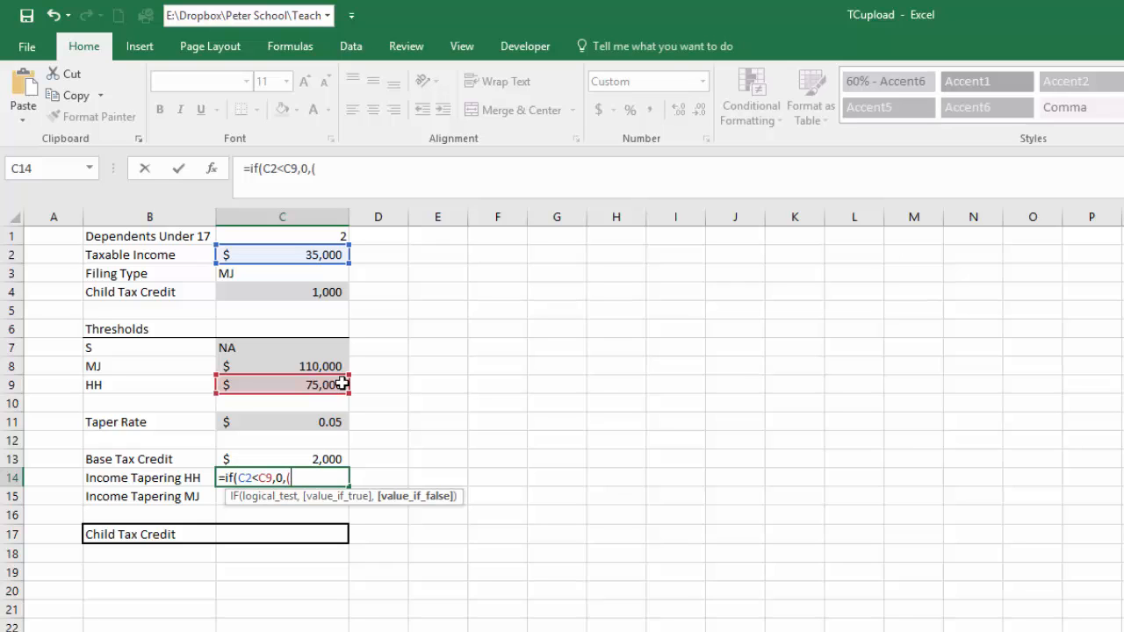
left_click(303, 255)
type("-")
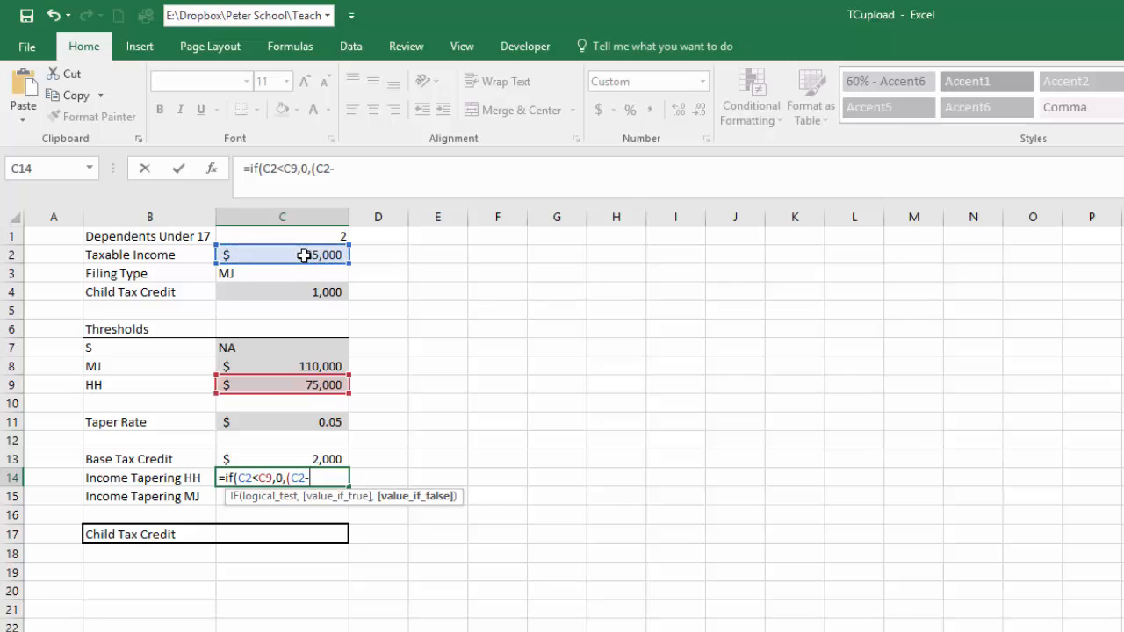
left_click(293, 384)
type(")")
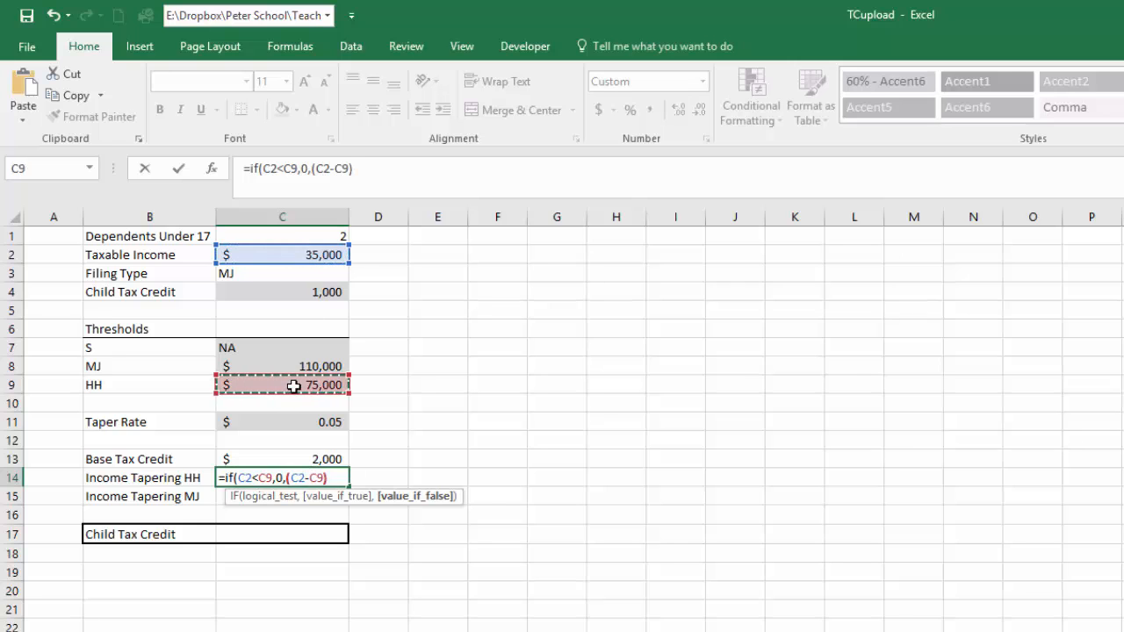
type("*")
left_click(307, 421)
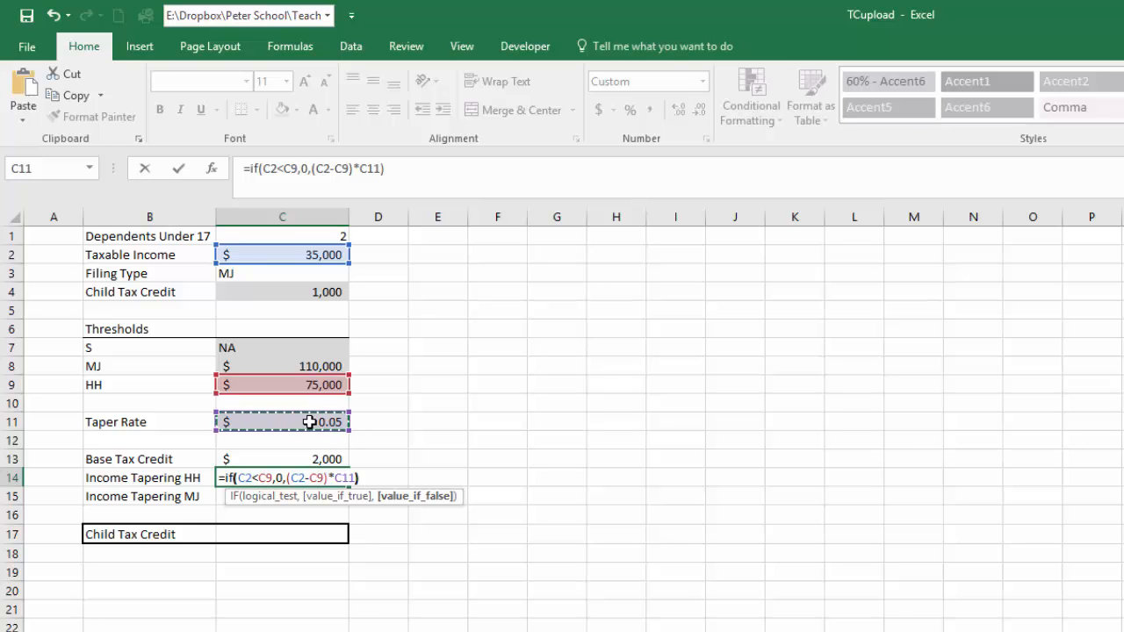
type(")")
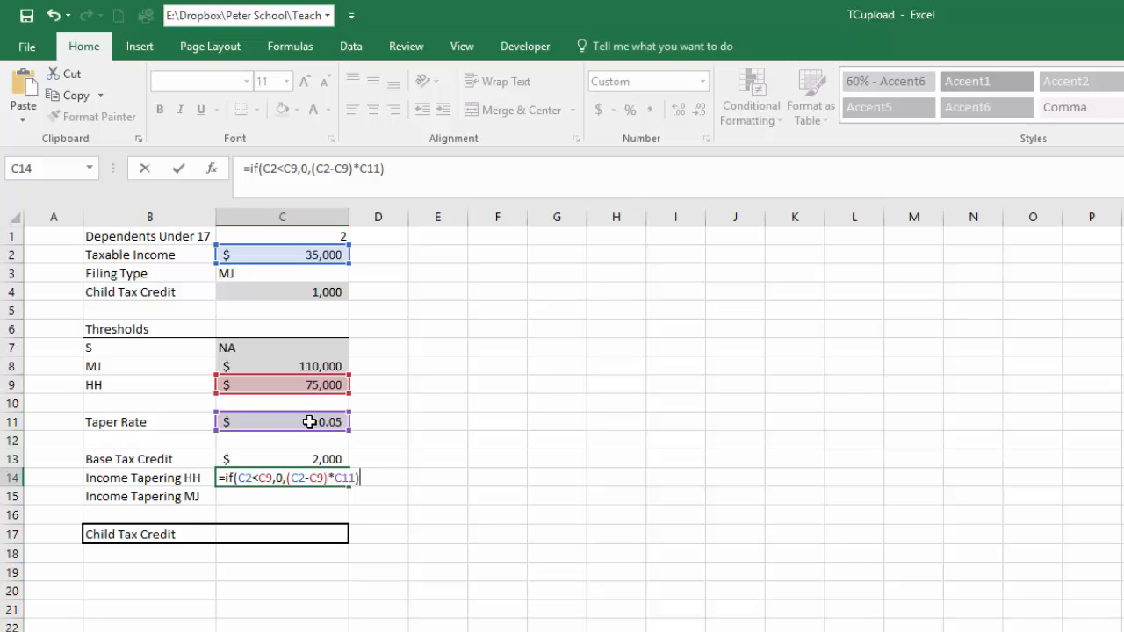
key("Return")
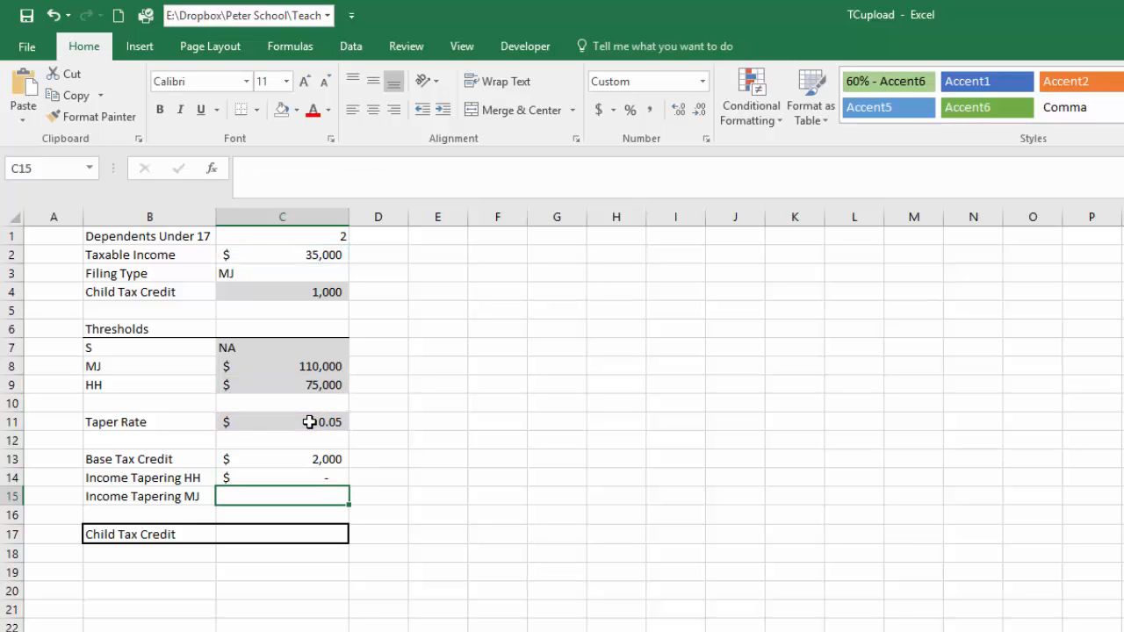
left_click(326, 477)
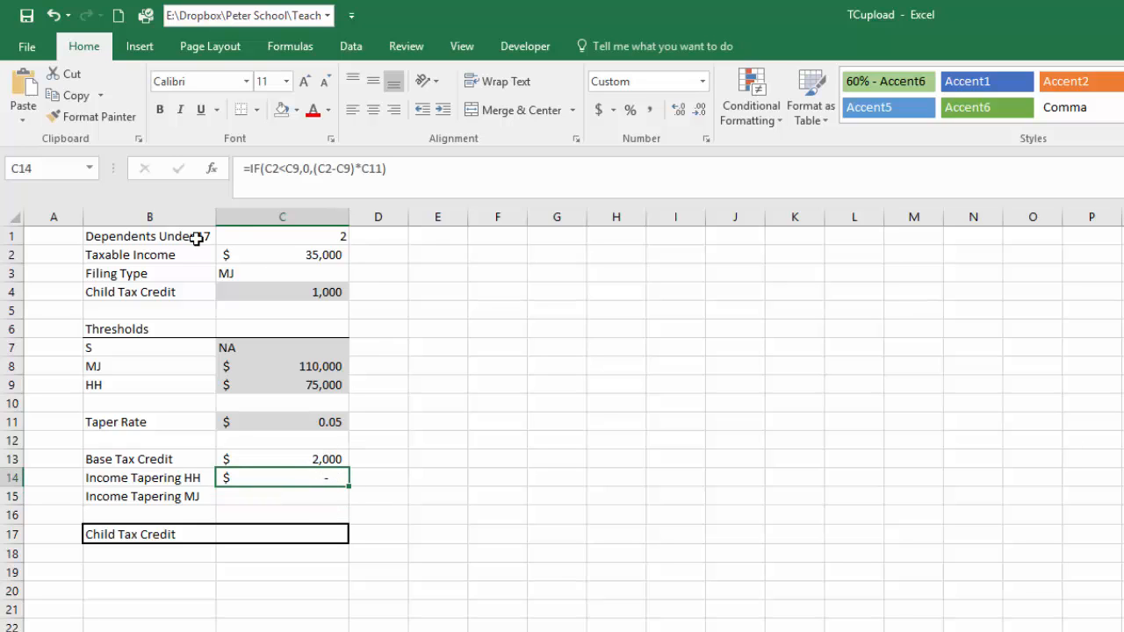
Start the Income Tapering MJ formula in C15 with an IF returning 0 when taxable income is below the MJ threshold, =IF(C2<C8,0,
left_click(301, 496)
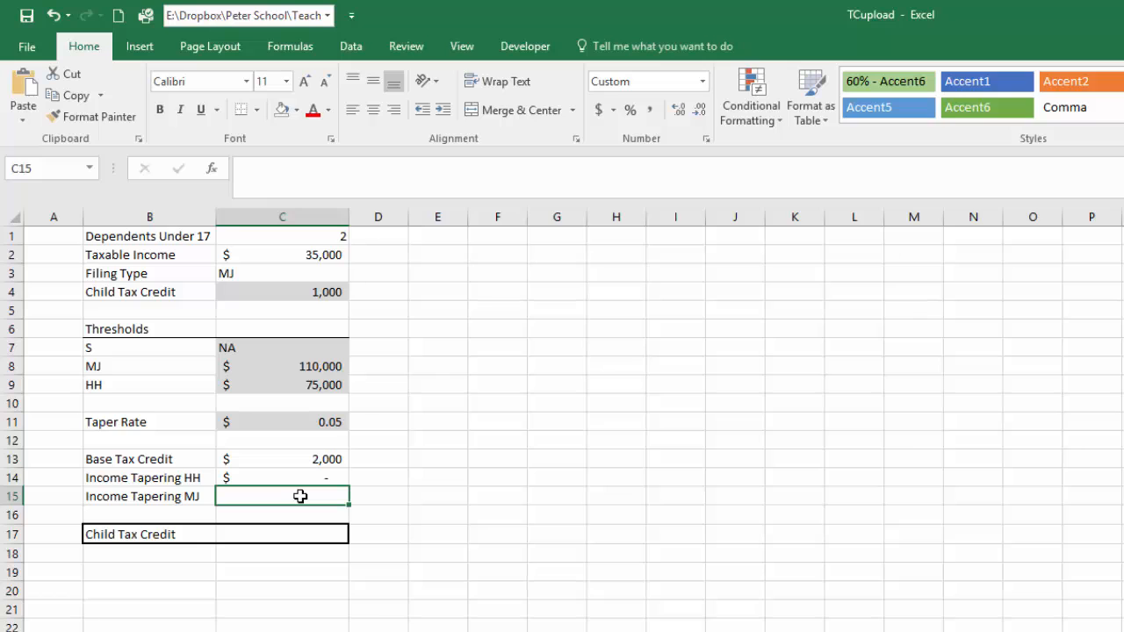
type("=if(")
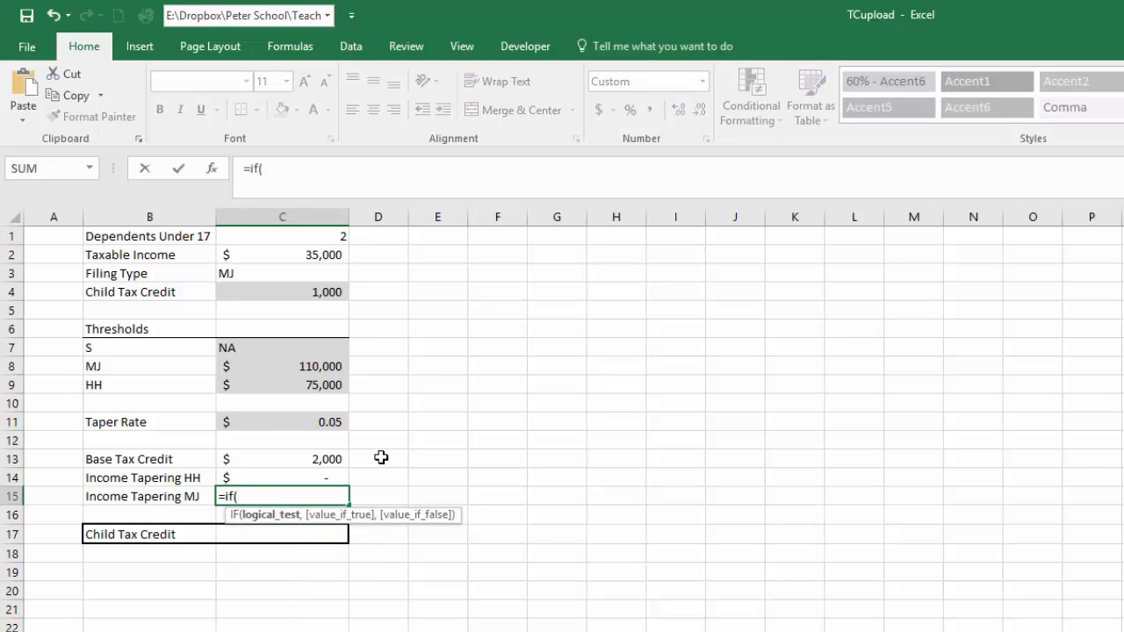
left_click(312, 254)
type("<")
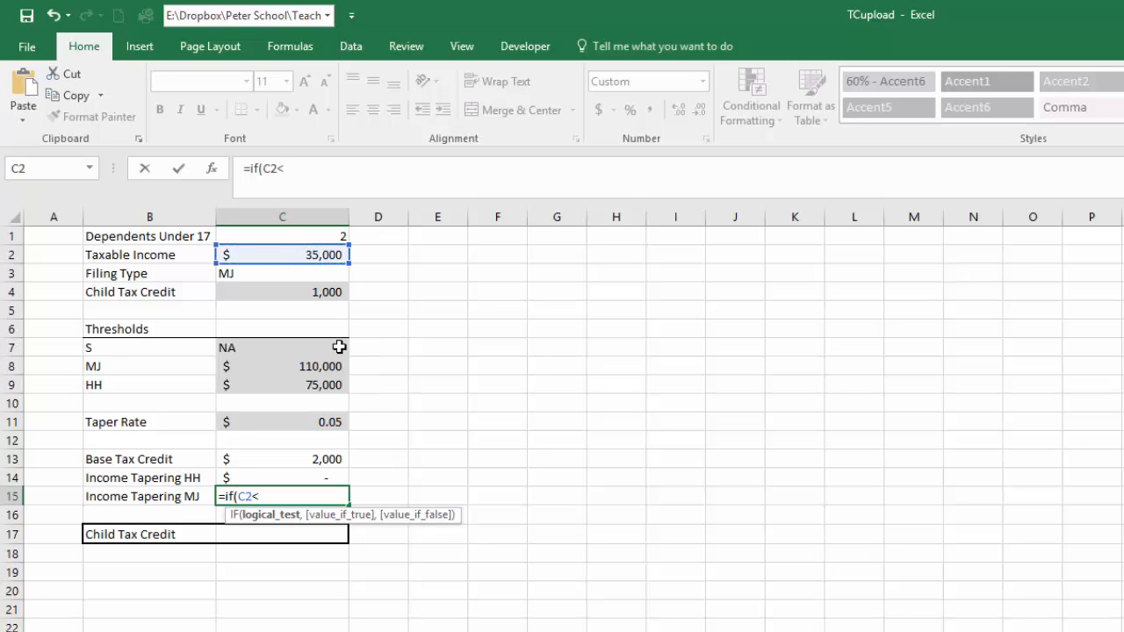
left_click(313, 367)
type(",0")
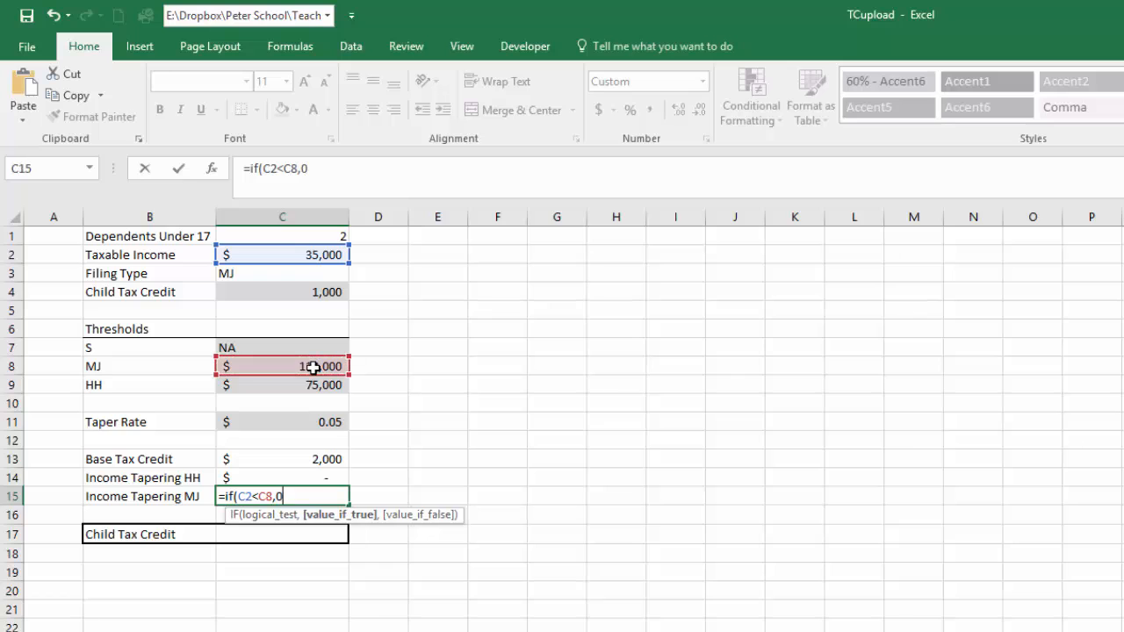
type(",")
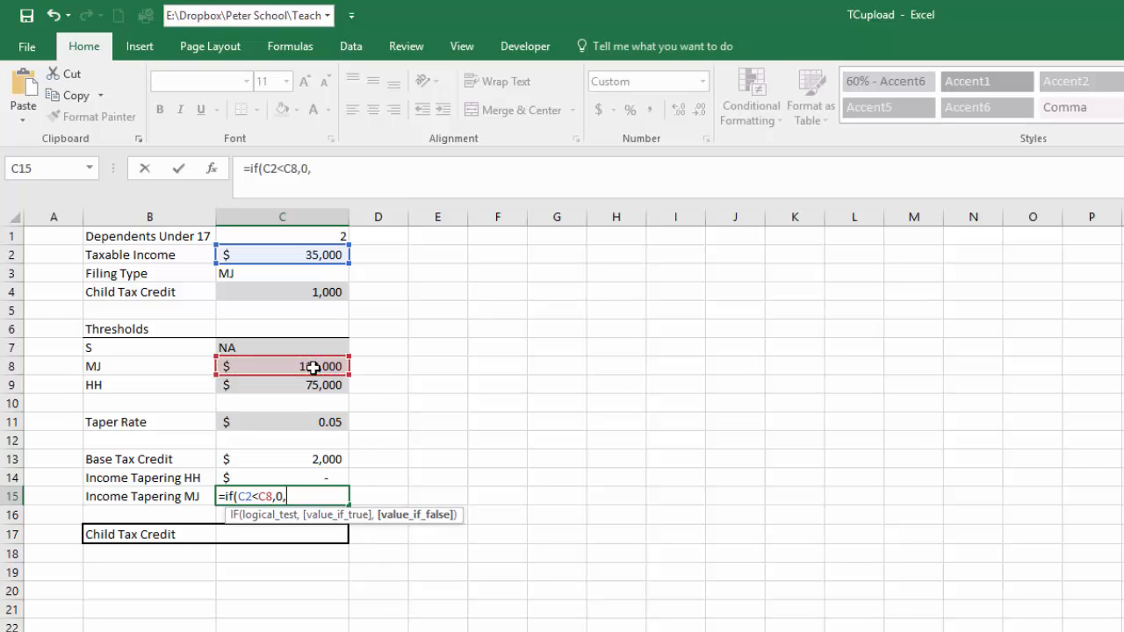
Complete the C15 formula with income above the MJ threshold times the taper rate, (C2-C8)*C11, as the false value
type("(")
left_click(303, 253)
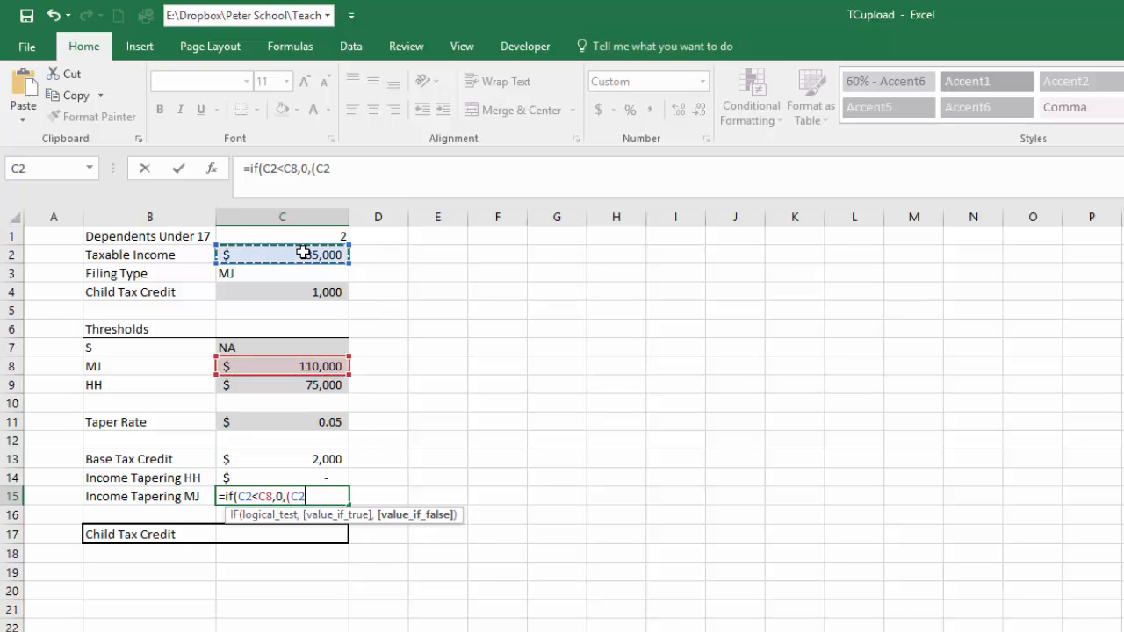
type("-")
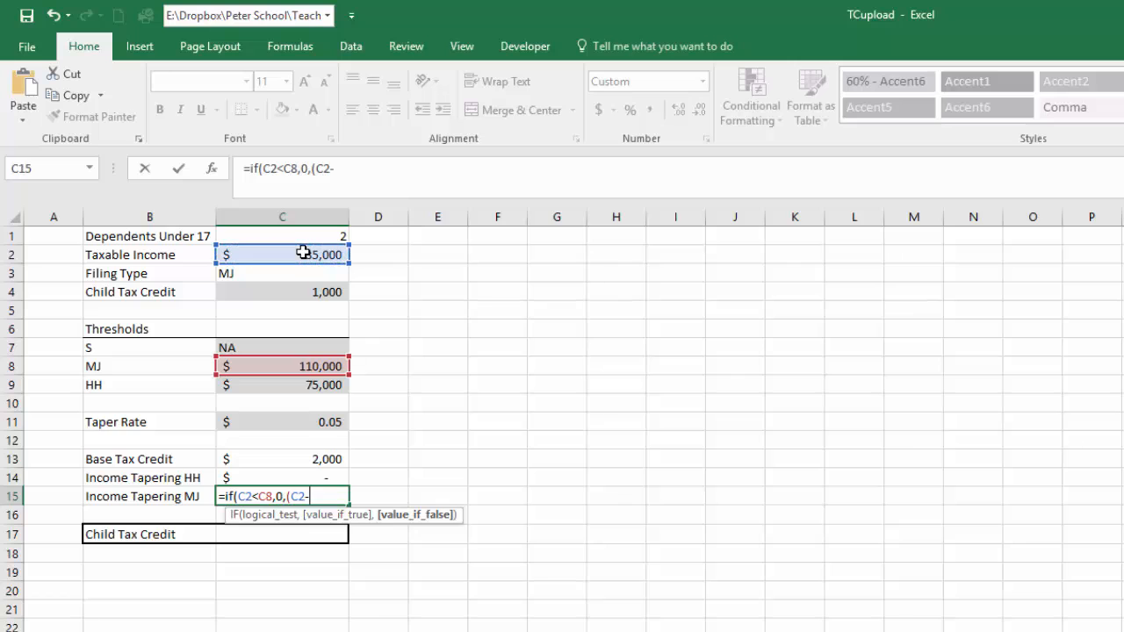
left_click(326, 362)
type(")*")
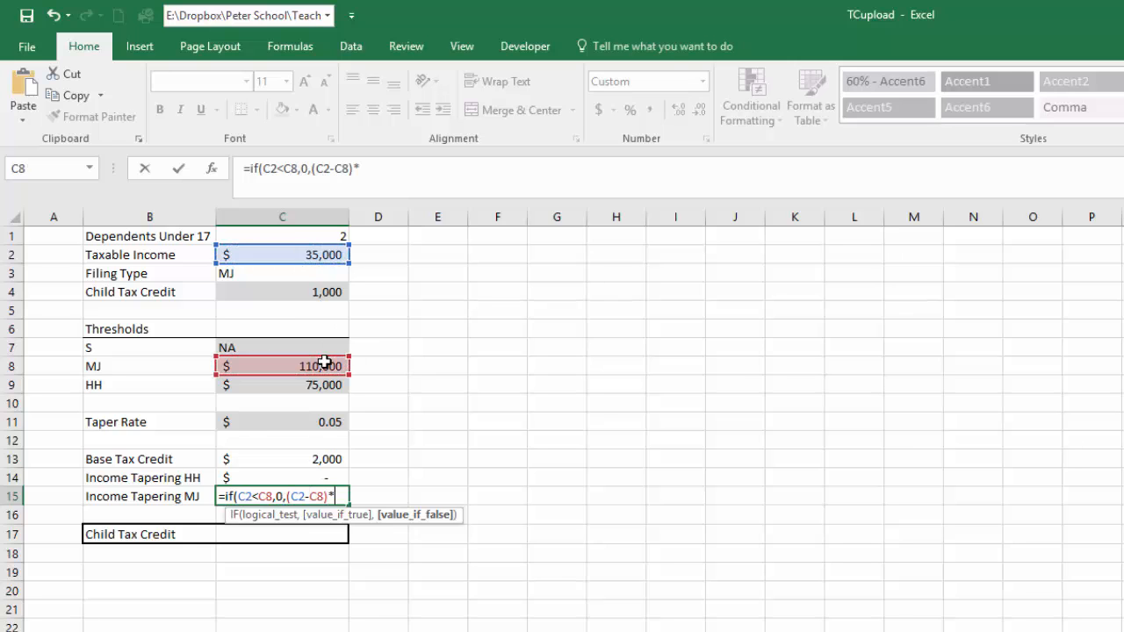
left_click(301, 423)
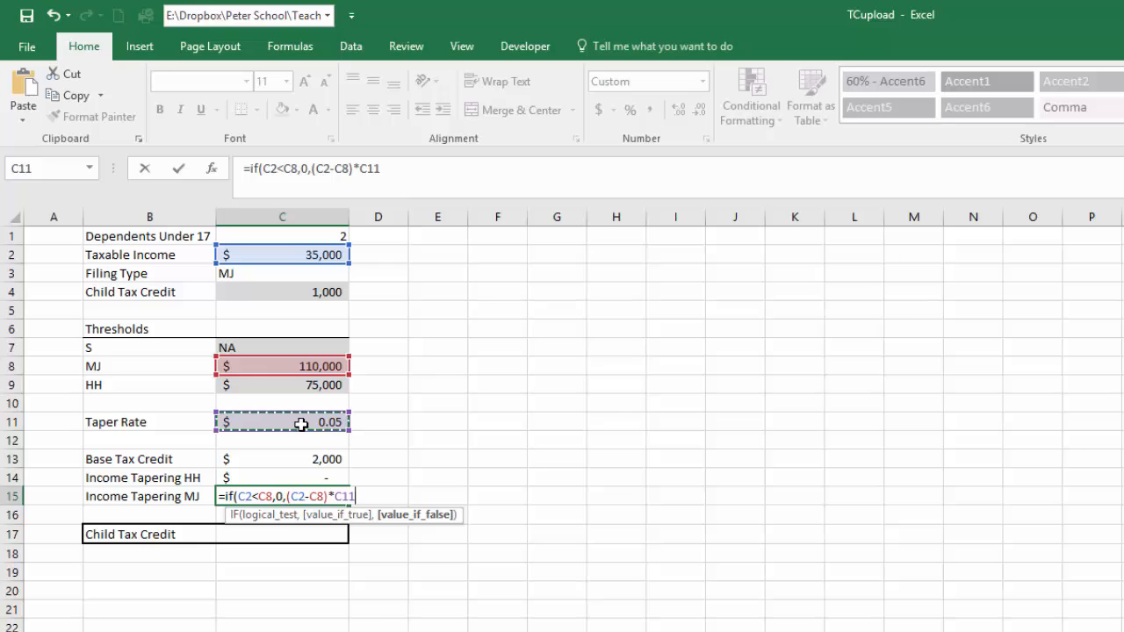
key("Return")
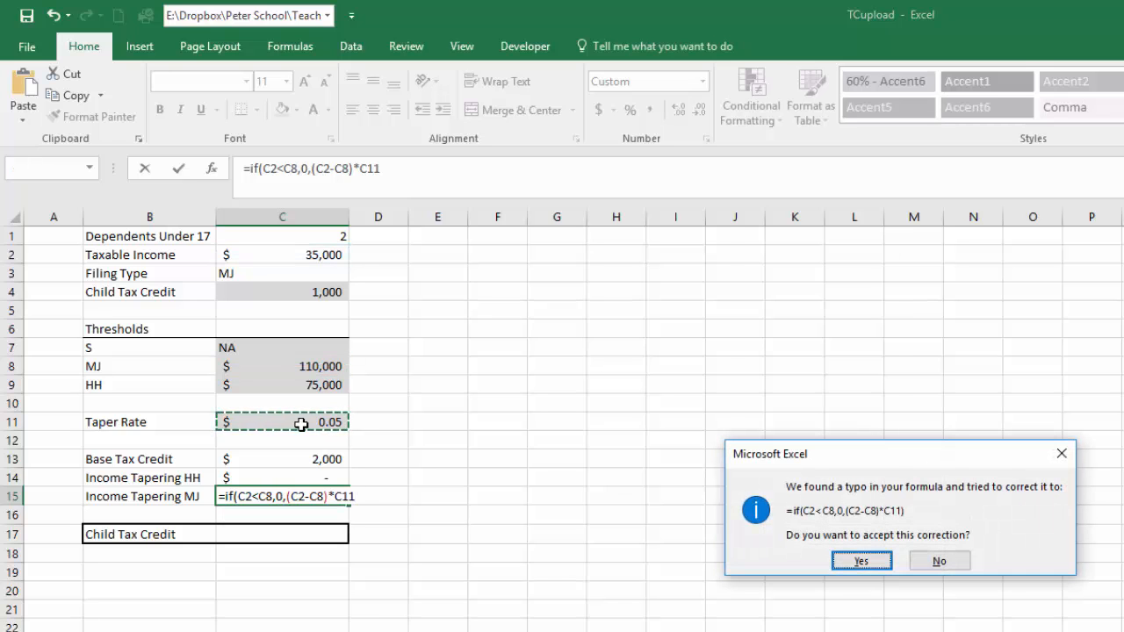
key("Return")
double_click(338, 497)
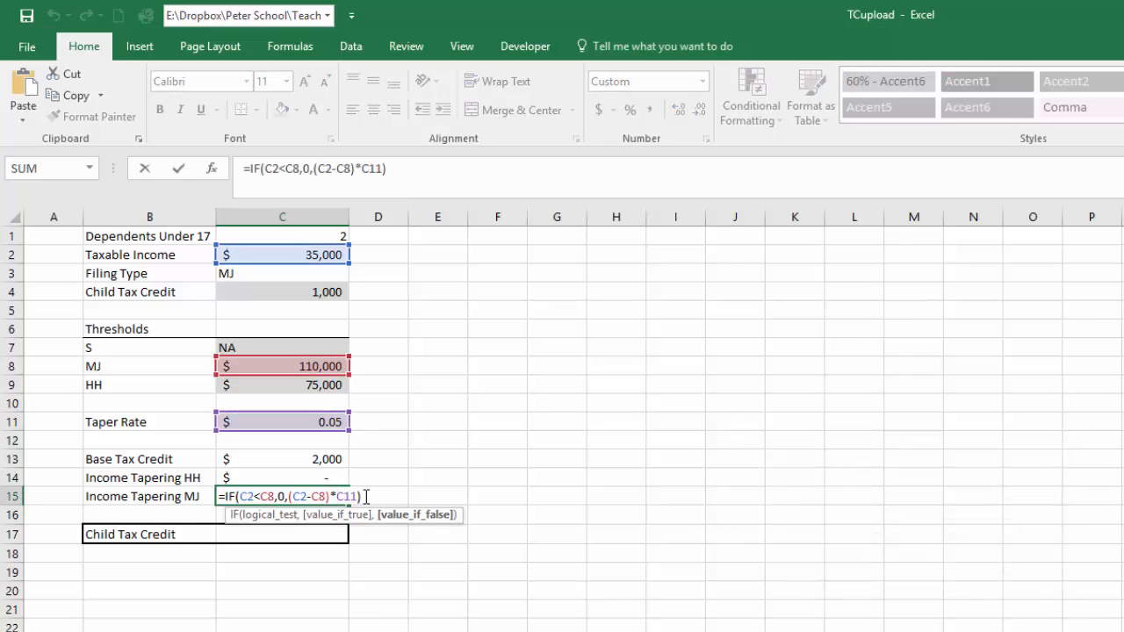
key("Return")
Start the Child Tax Credit formula in C17 so filing type MJ gives base credit minus MJ tapering, =IF(C3="MJ",C13-C15
left_click(299, 532)
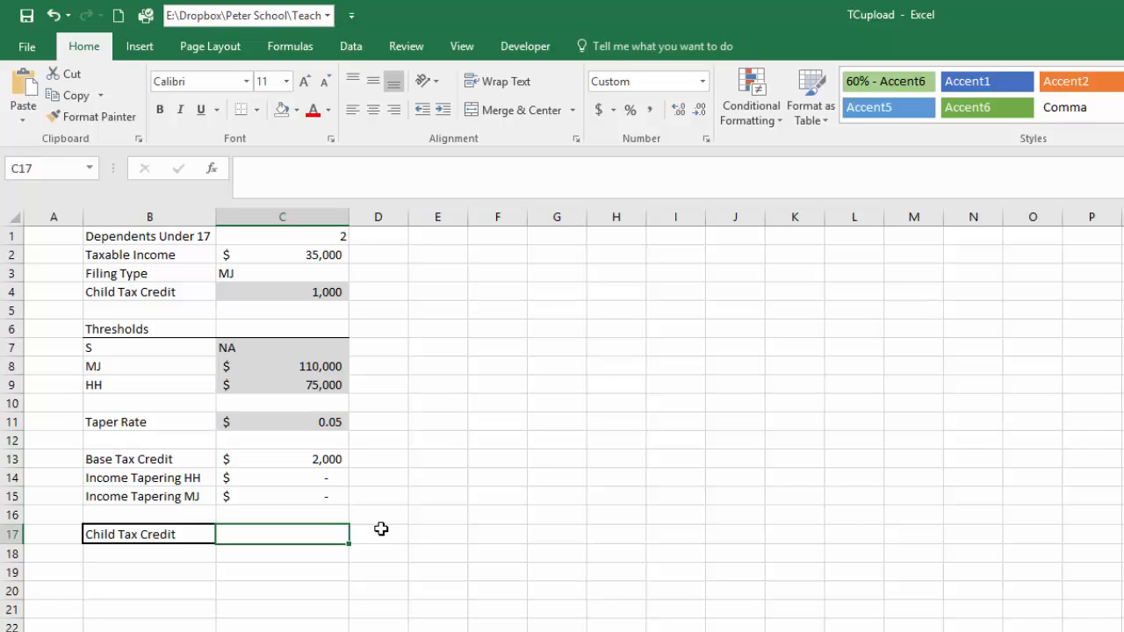
type("=")
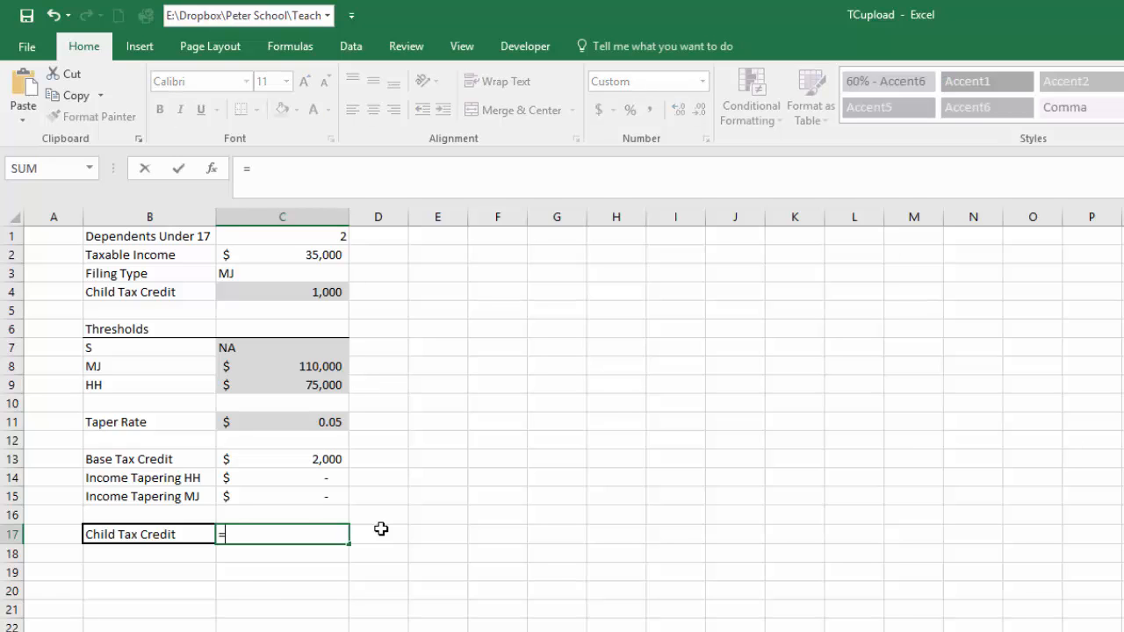
type("if(")
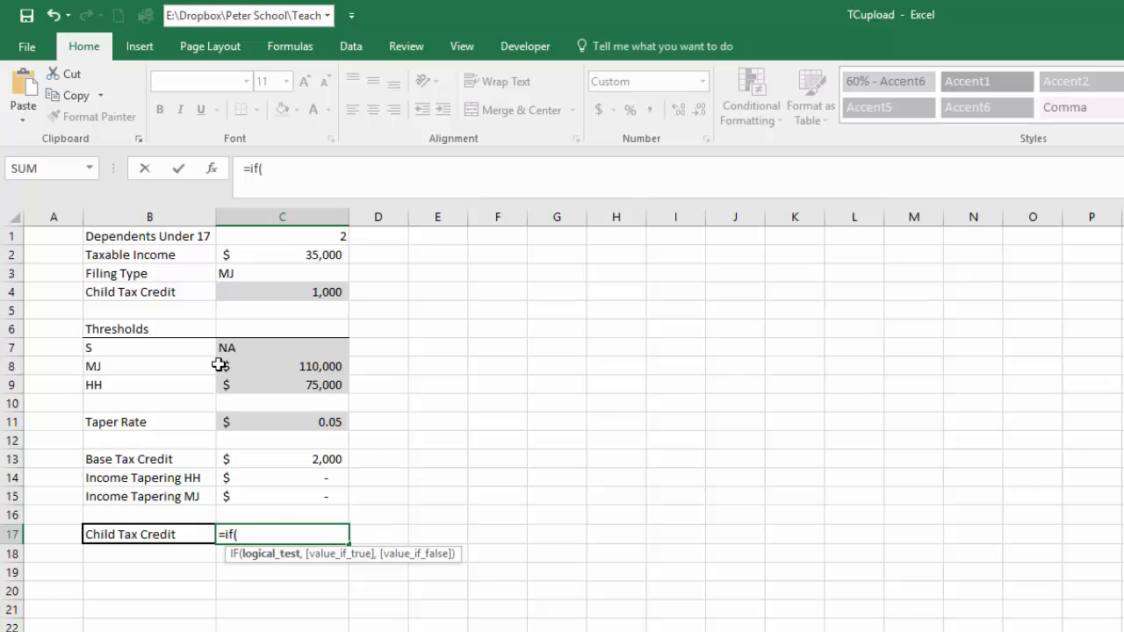
left_click(269, 272)
type("=")
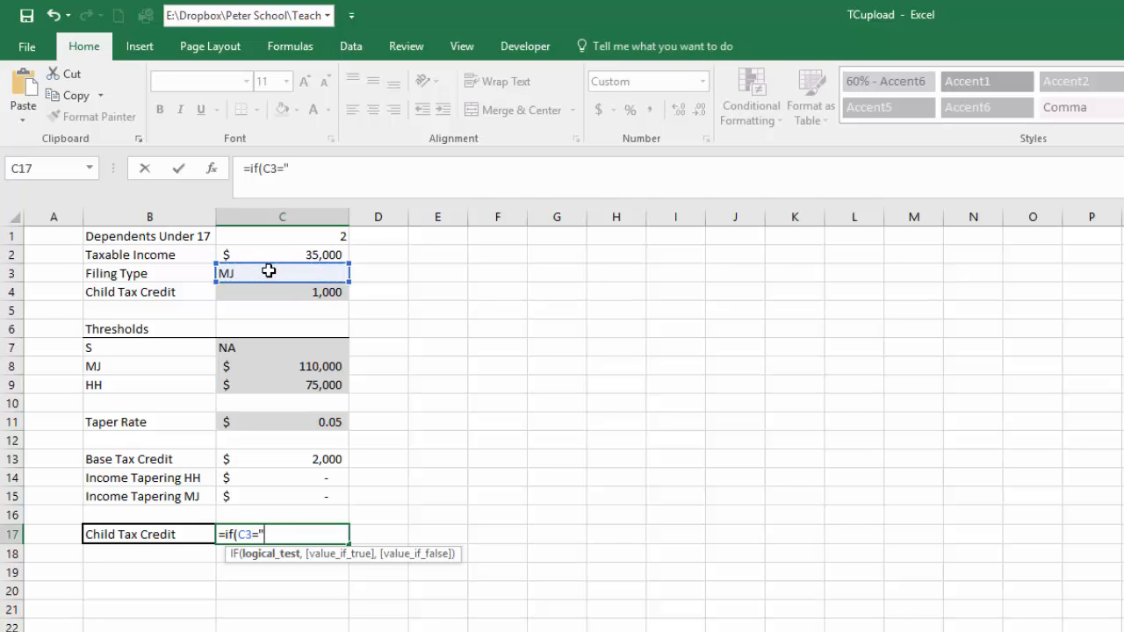
type("\"MJ\",")
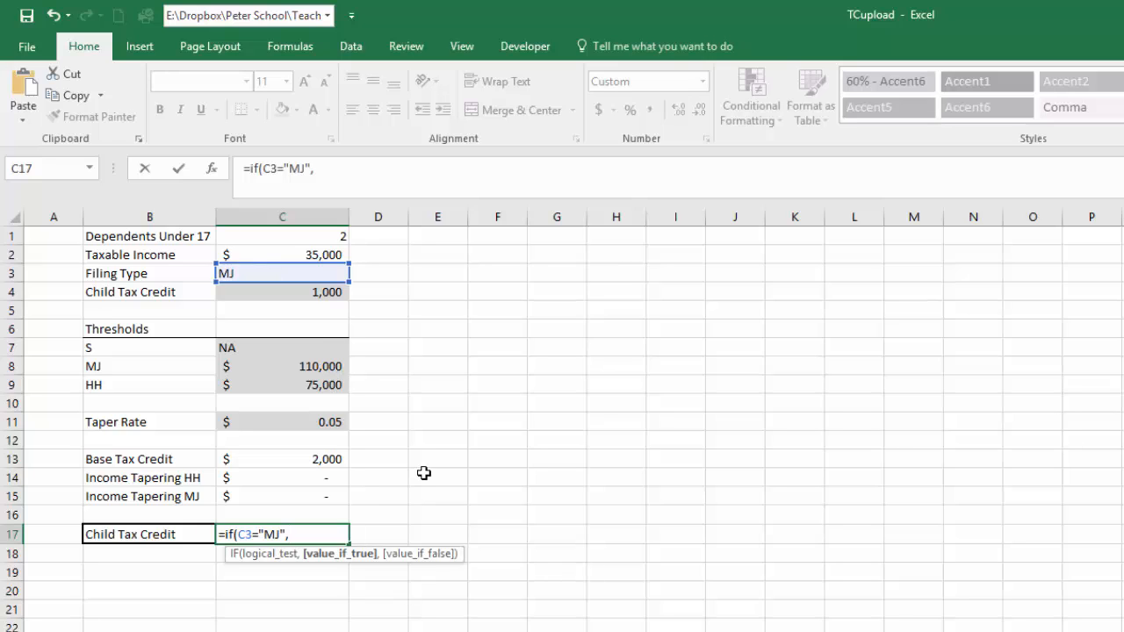
left_click(330, 458)
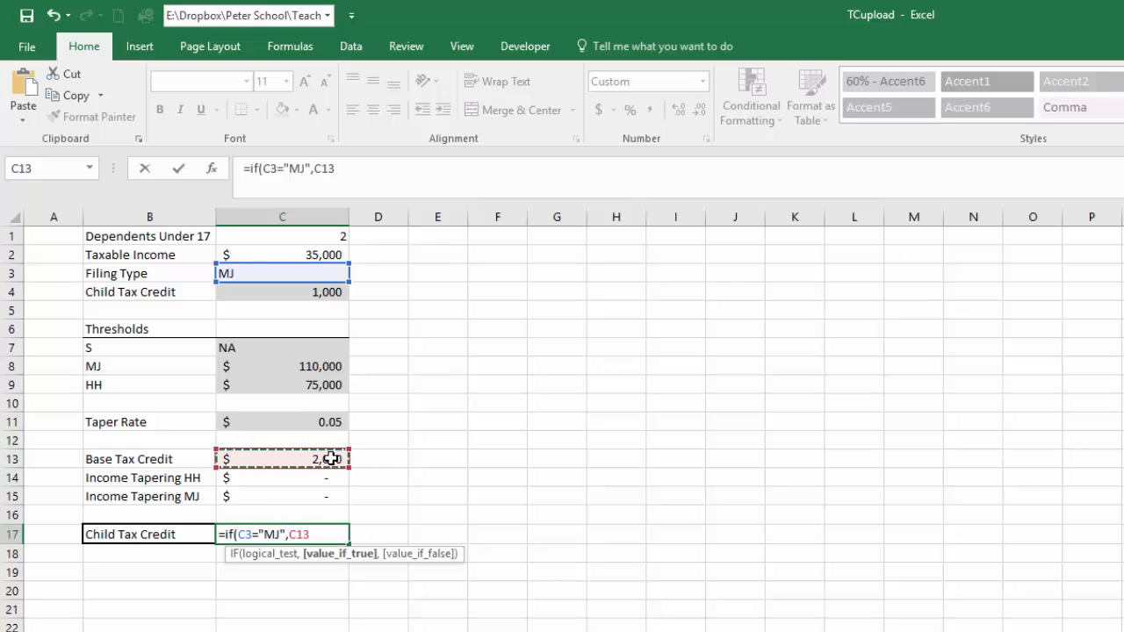
type("-")
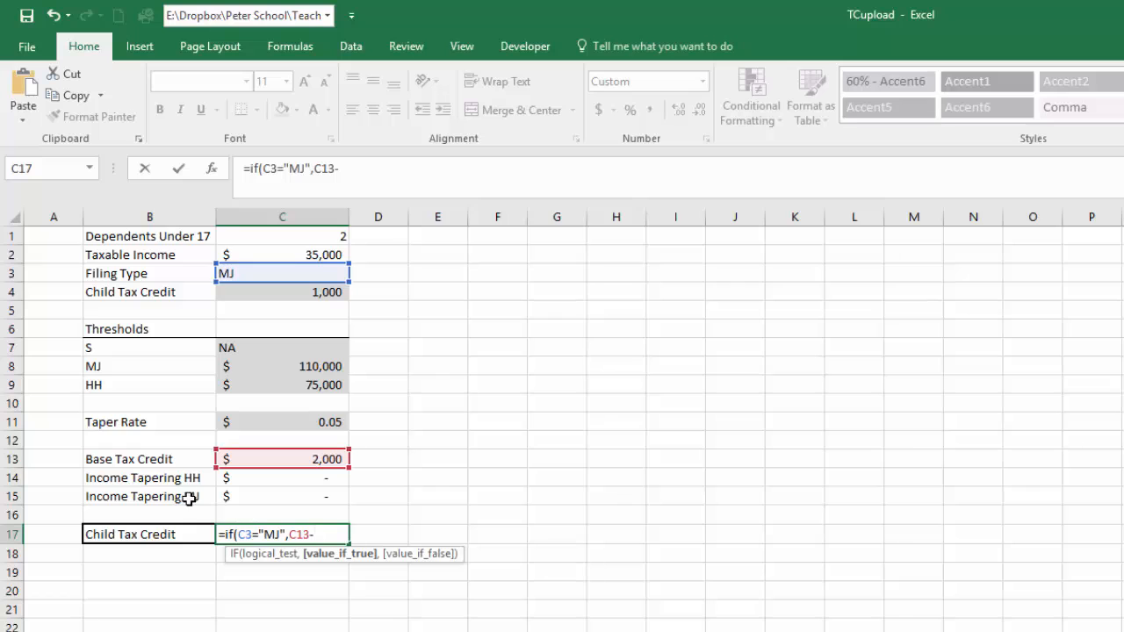
left_click(266, 496)
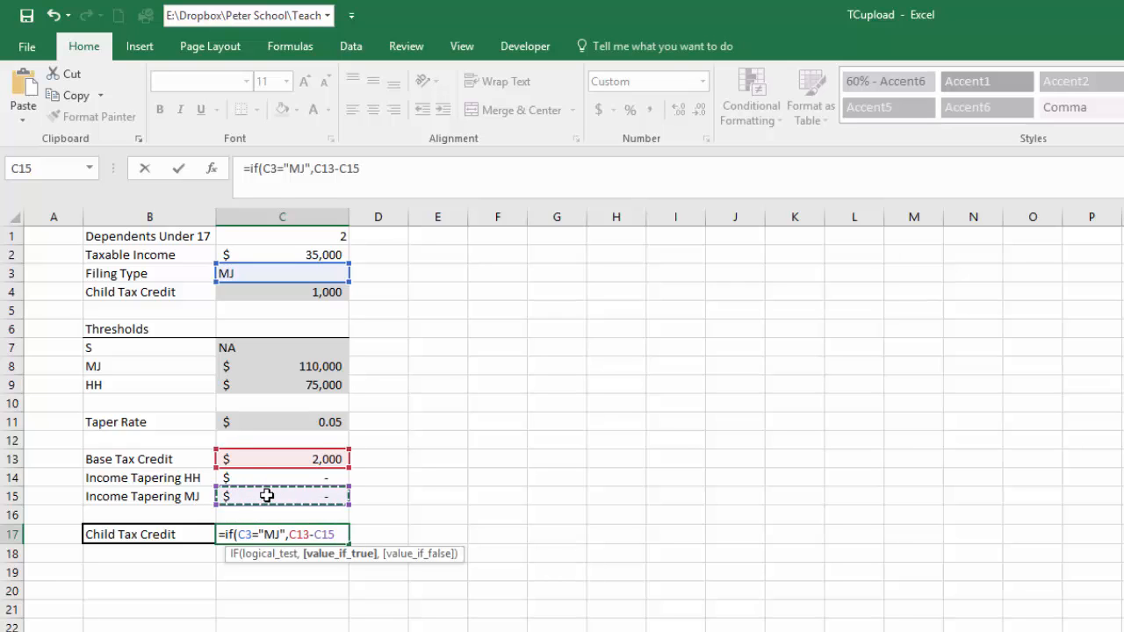
Extend the C17 formula with a nested IF as the false value, testing whether filing type C3 equals "HH"
type(",")
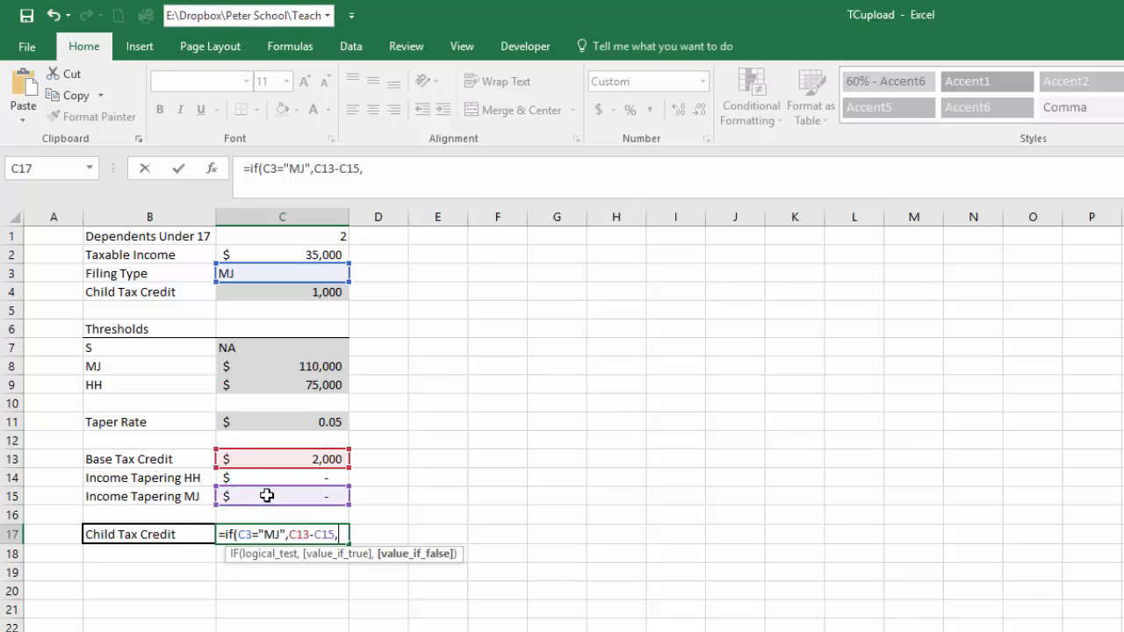
type("if(")
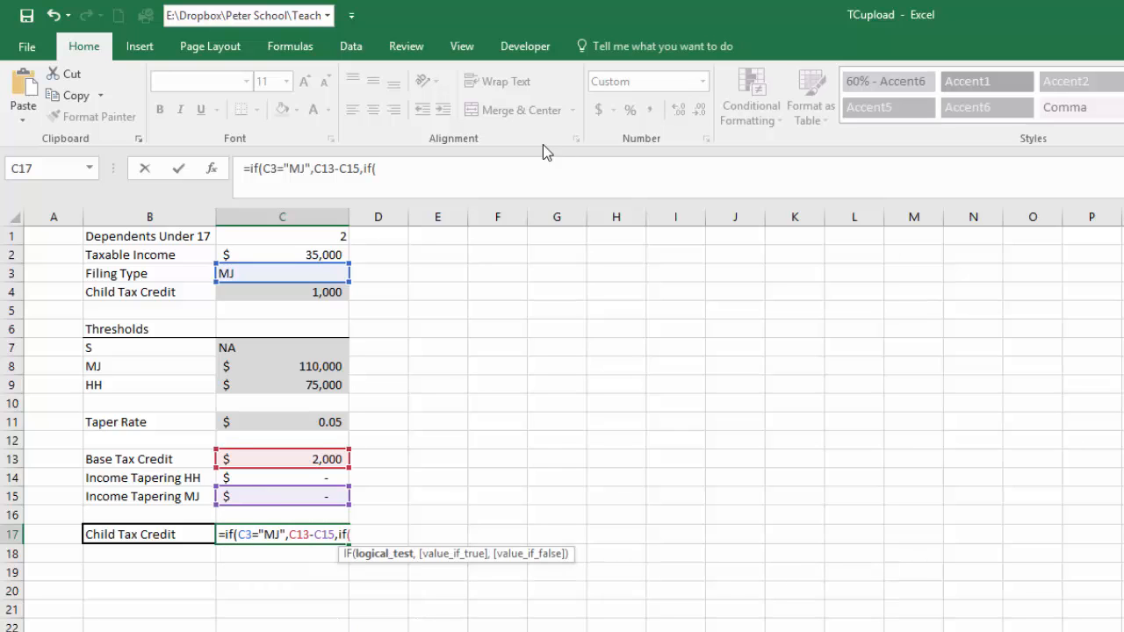
left_click(317, 271)
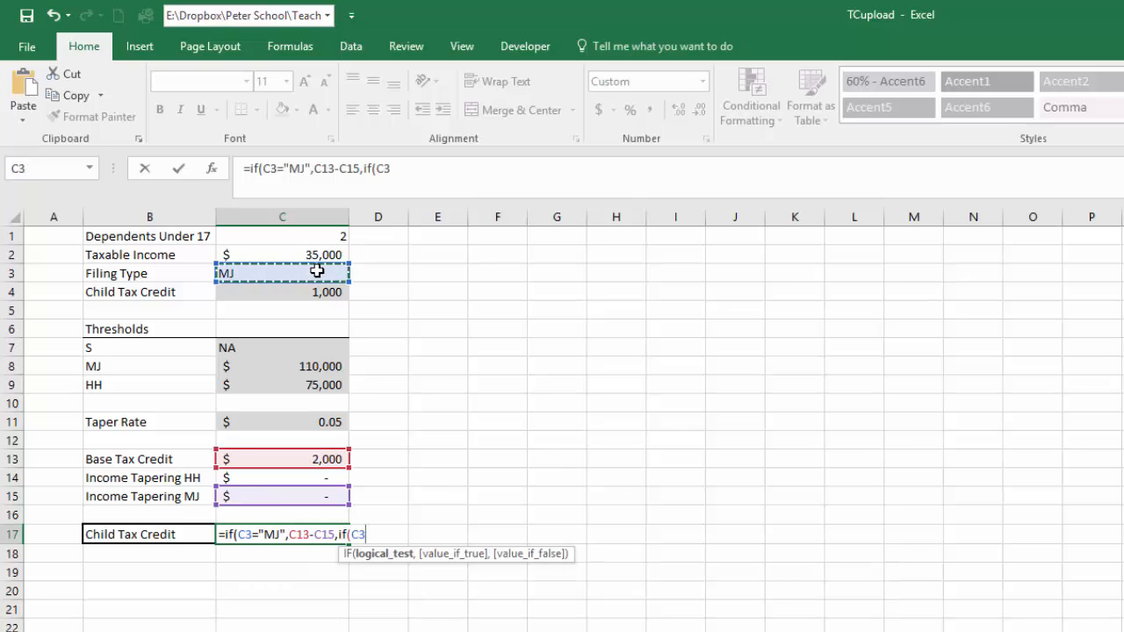
type("=\"HH\",")
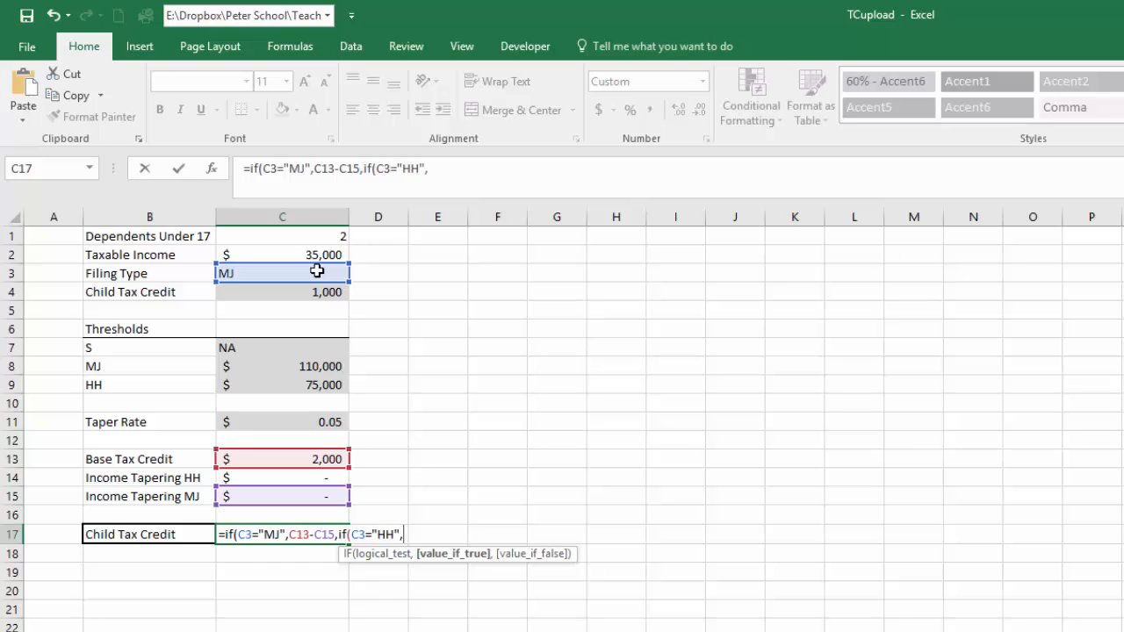
Complete the C17 formula with base credit minus HH tapering, C13-C14, for HH filers and 0 for any other filing type
left_click(301, 455)
type("-")
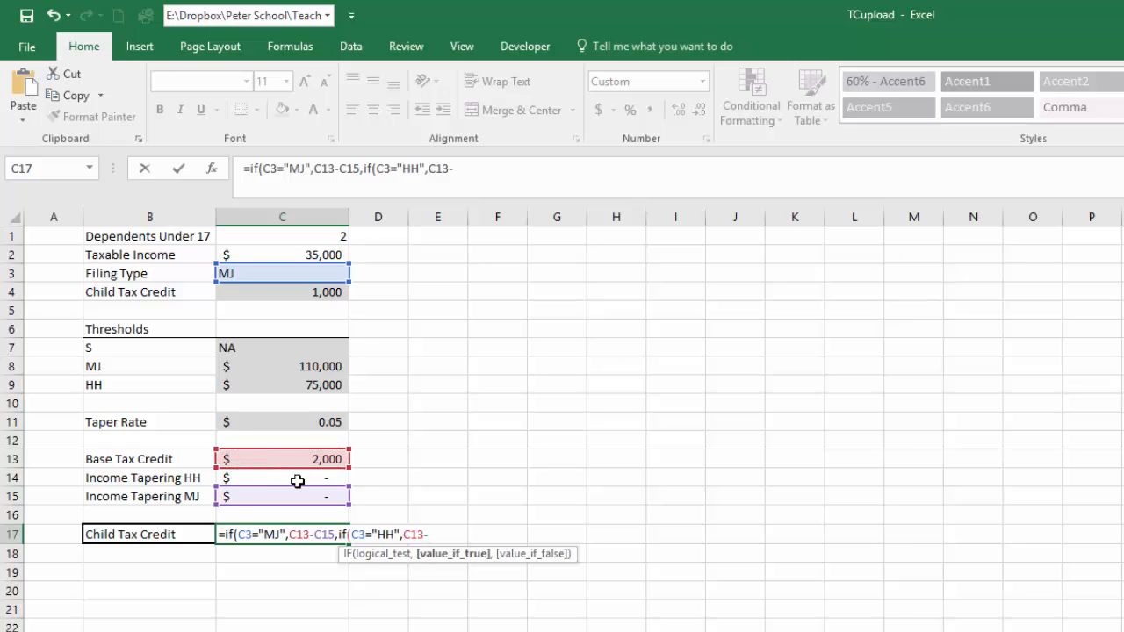
left_click(296, 477)
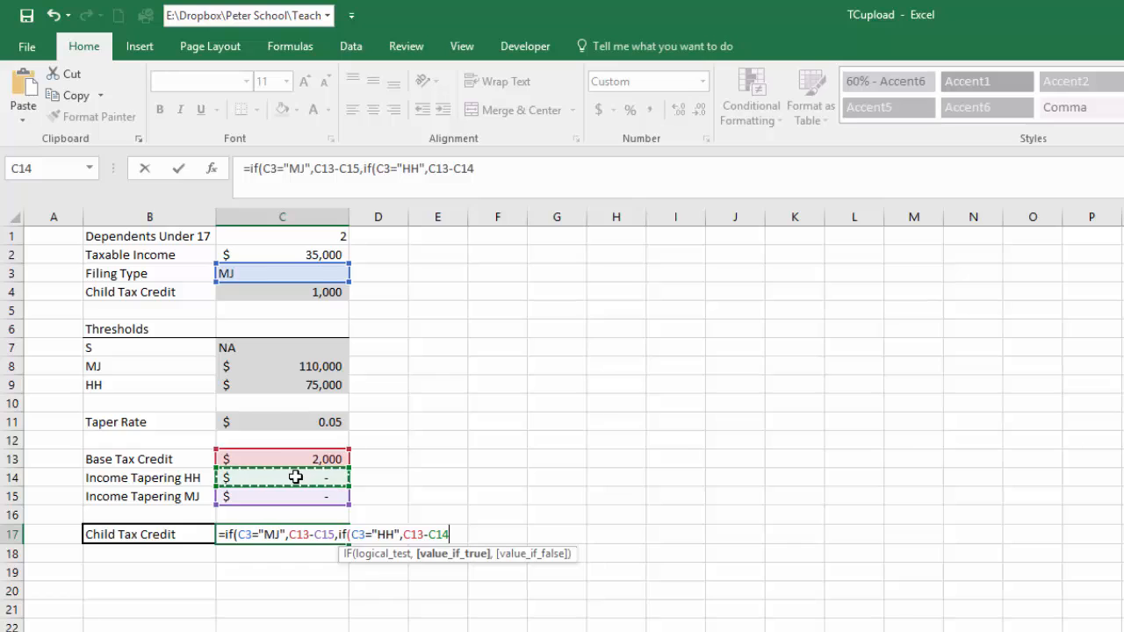
type(",0")
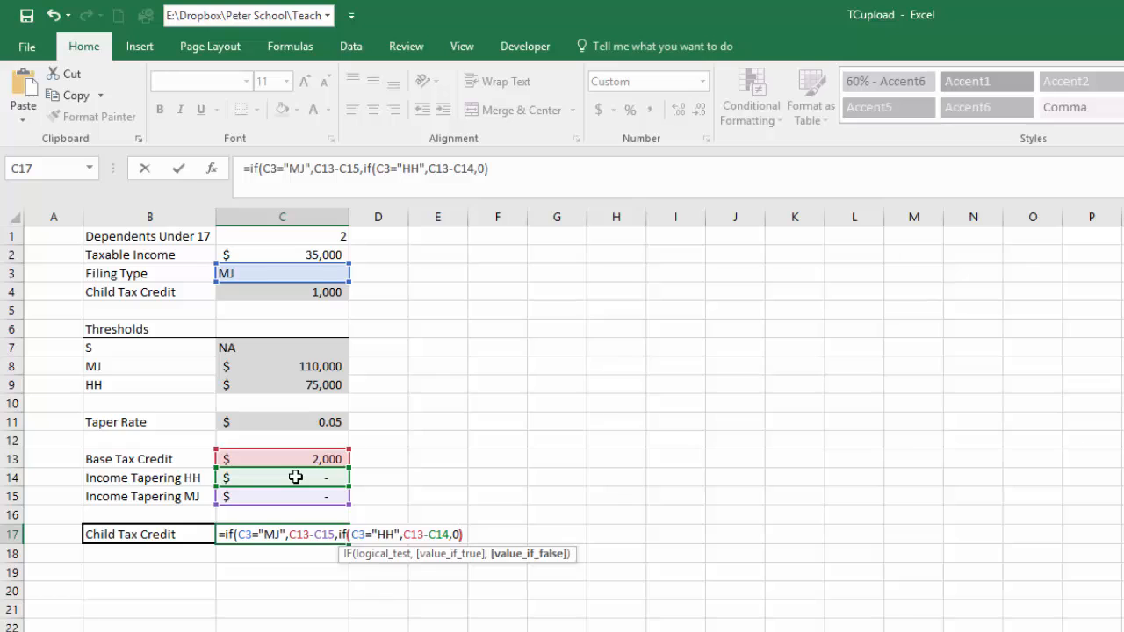
type("))")
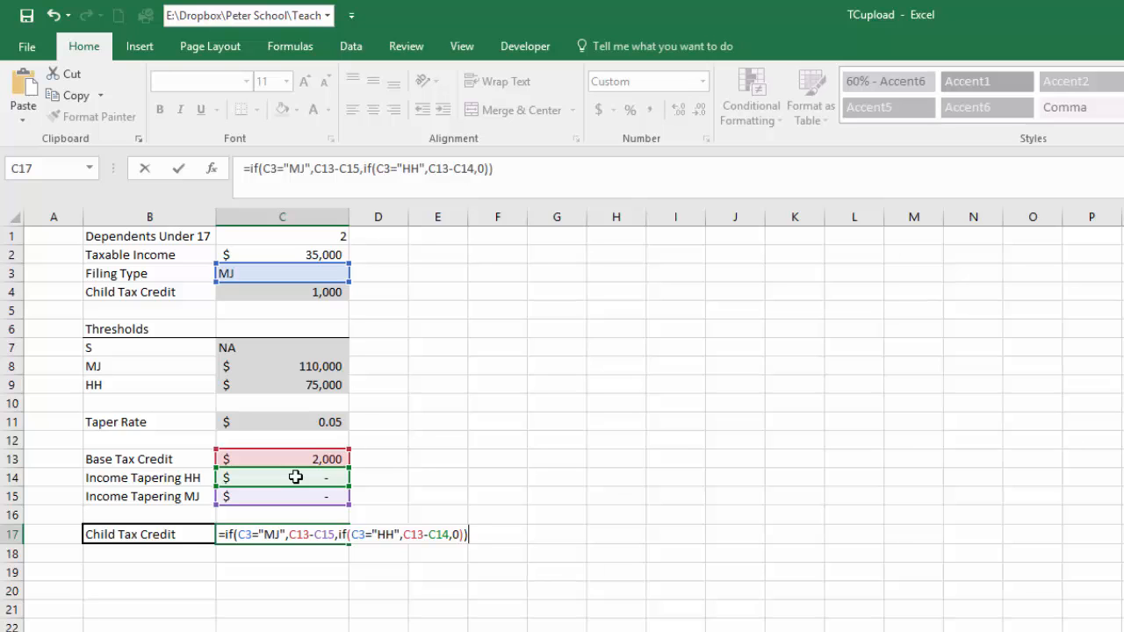
key("Return")
left_click(326, 534)
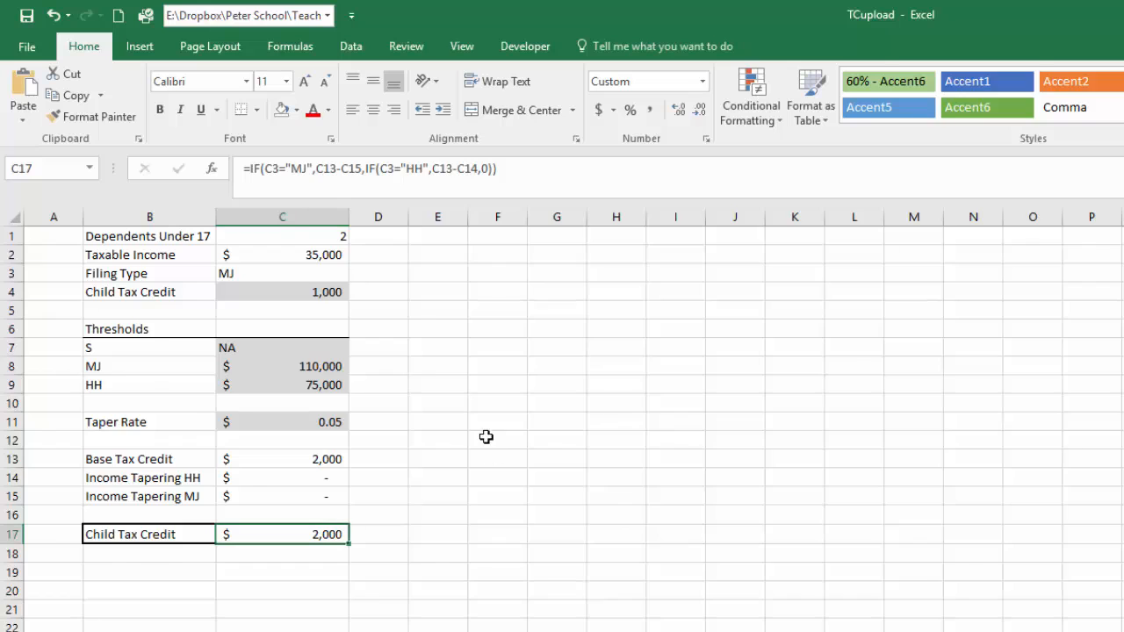
Test the calculation by setting Taxable Income on Sheet1 to 300000 and checking the tapering and credit on the Child Tax Credit sheet
key("ctrl+Page_Up")
double_click(364, 371)
type("300000")
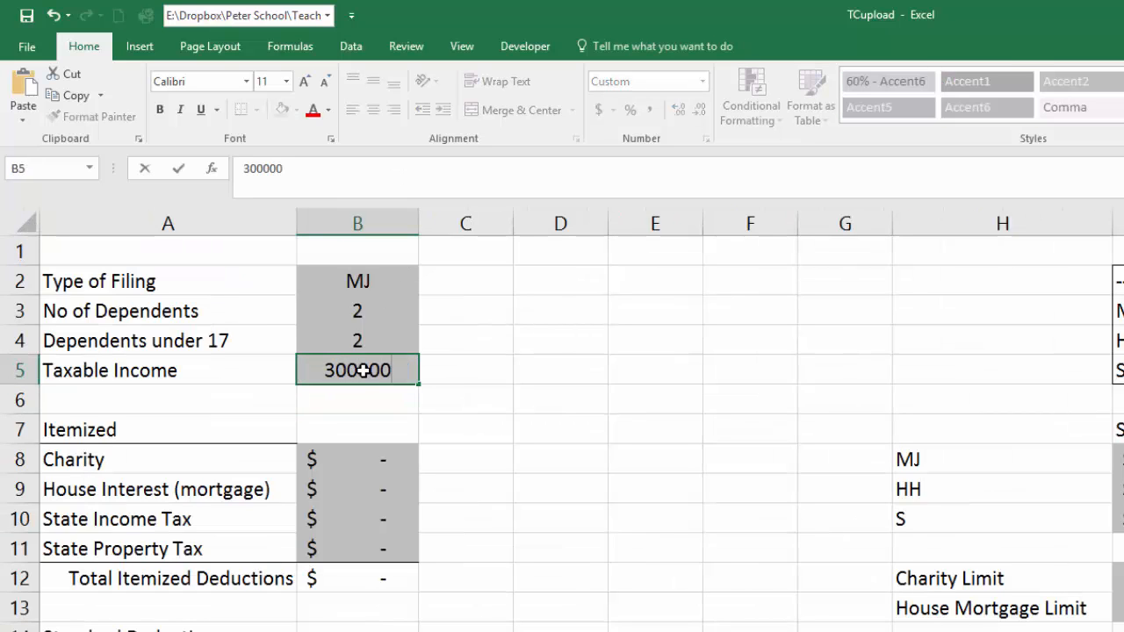
key("Return")
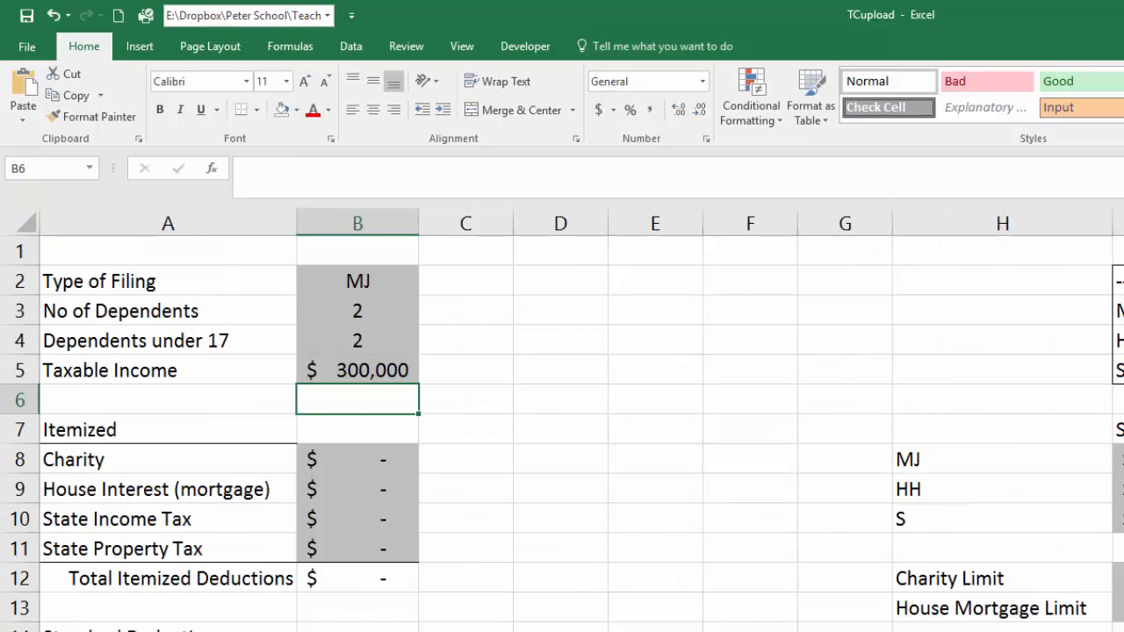
key("ctrl+Page_Down")
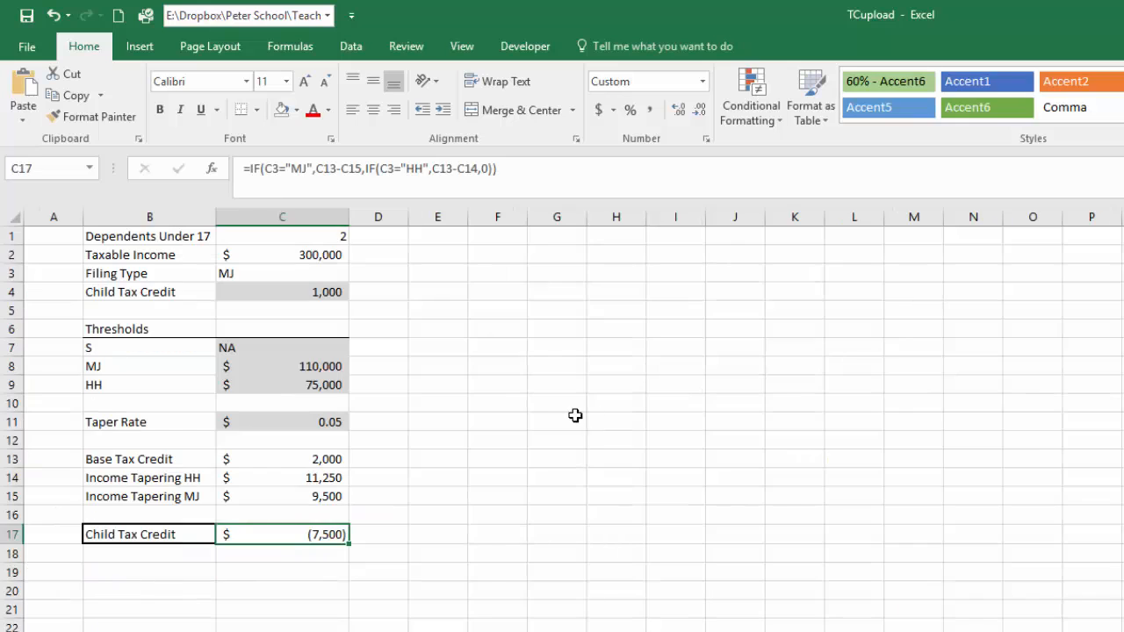
left_click(448, 627)
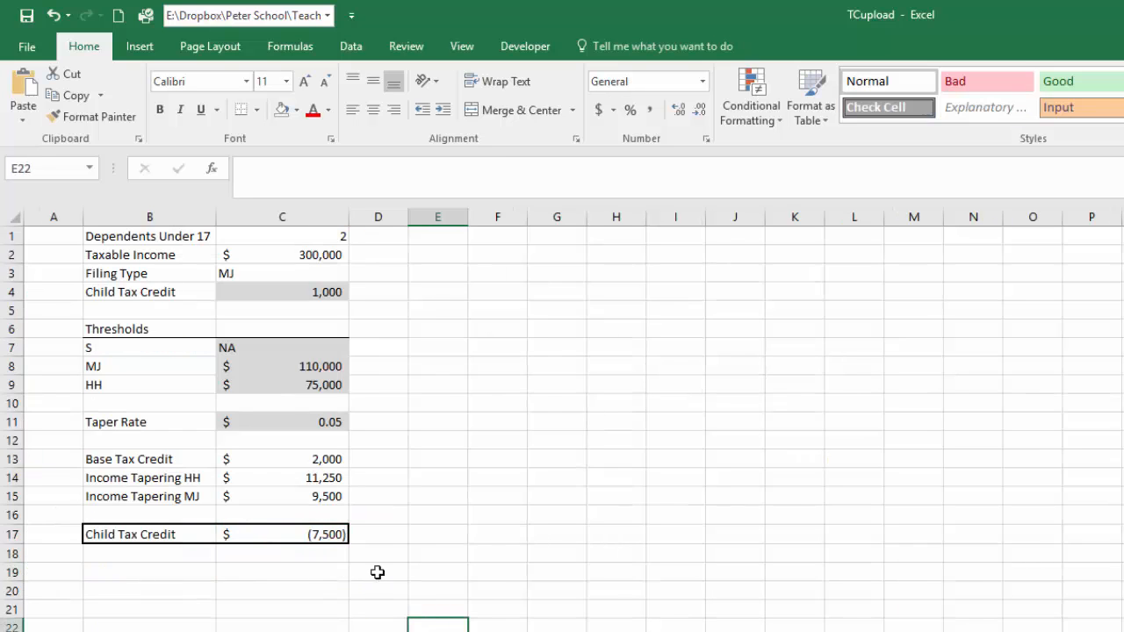
left_click(323, 477)
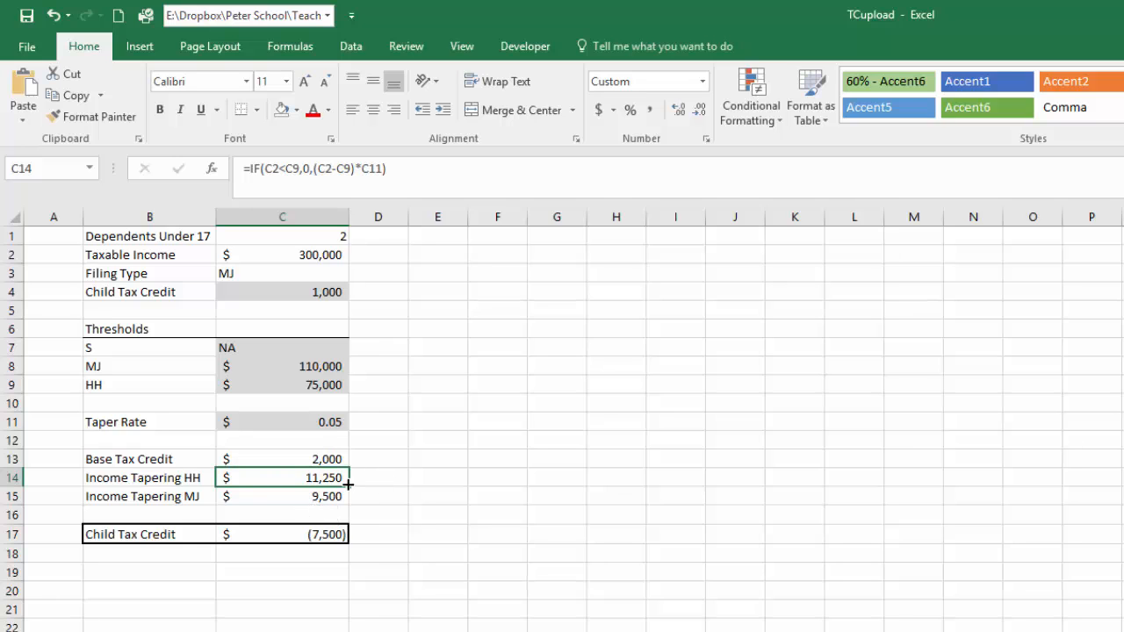
left_click(483, 496)
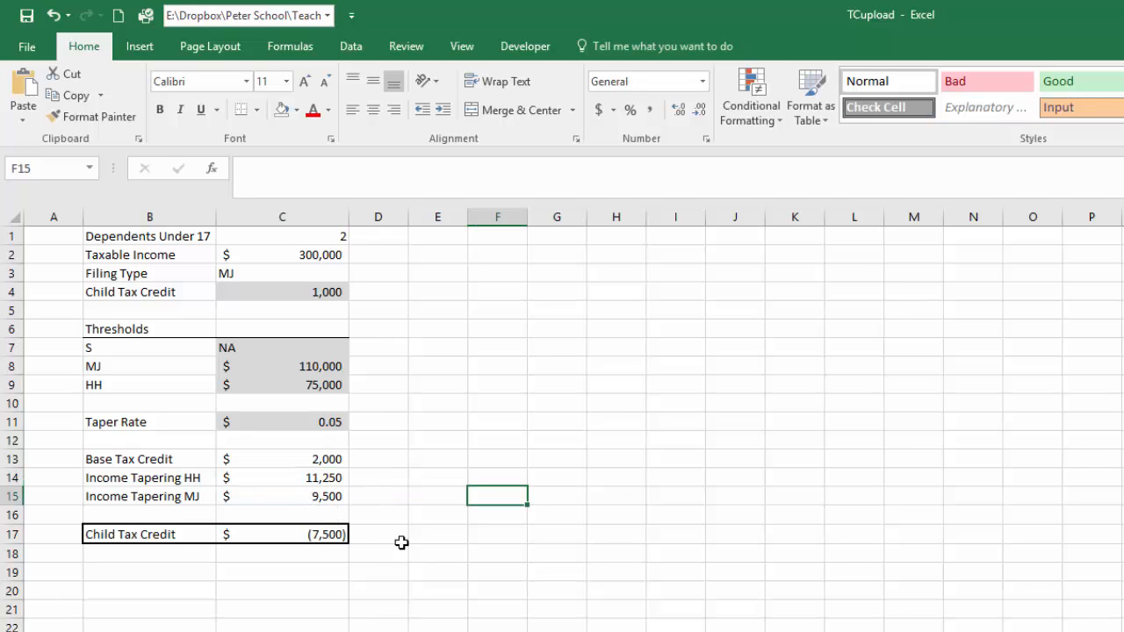
Wrap the C17 formula in MAX with 0 as the second argument so the credit cannot be negative, and recheck the contributing cells
left_click(337, 537)
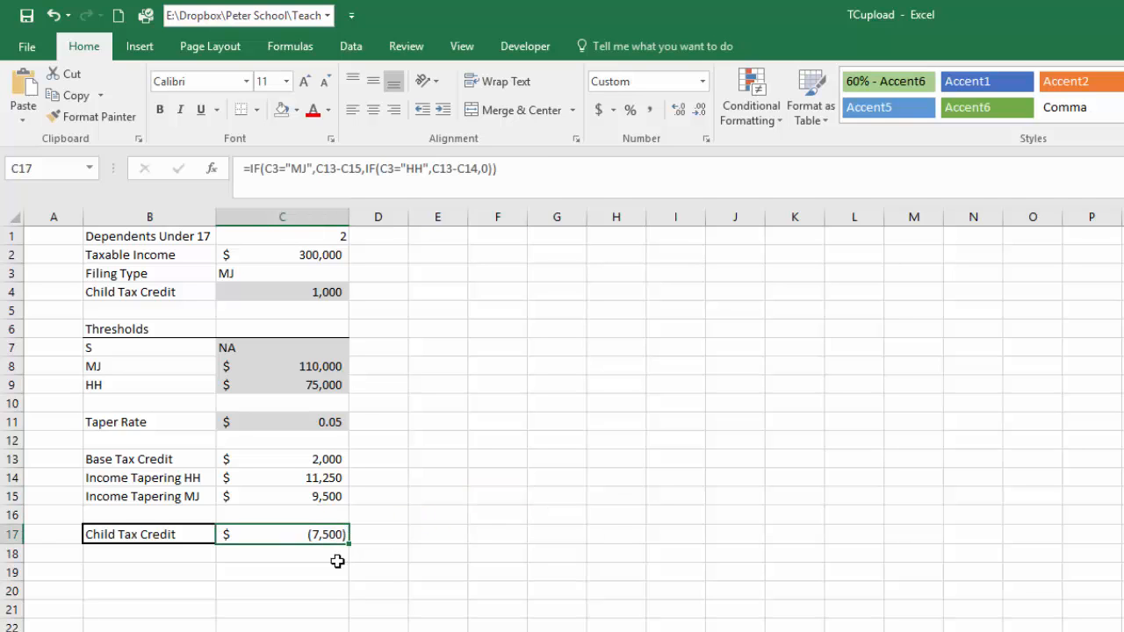
left_click(339, 573)
double_click(330, 535)
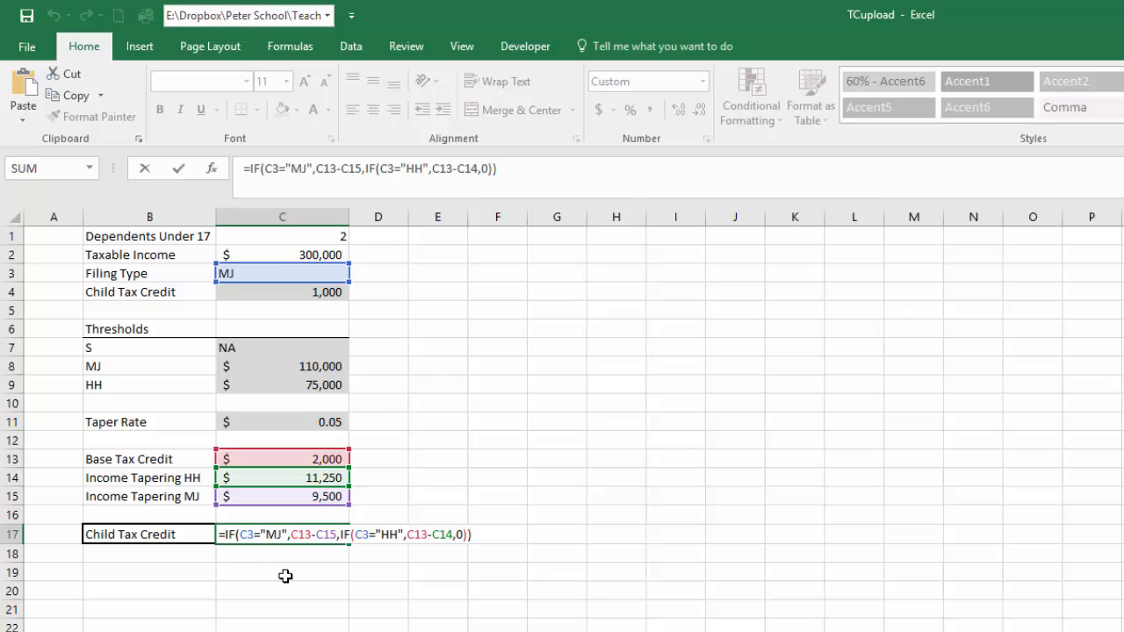
type("max(")
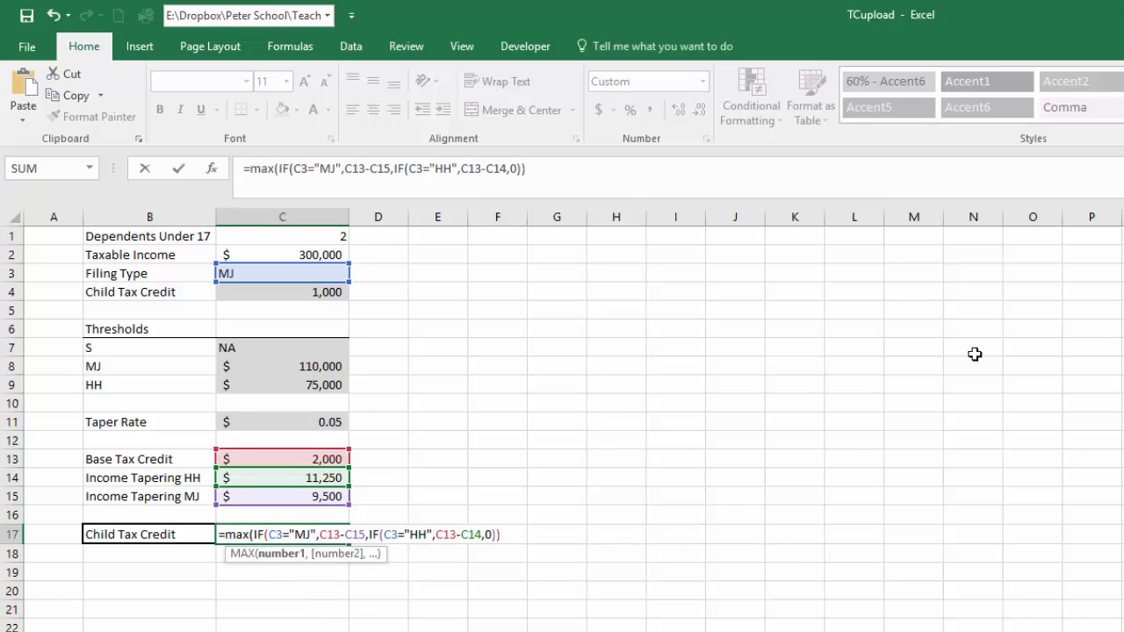
type(",0)")
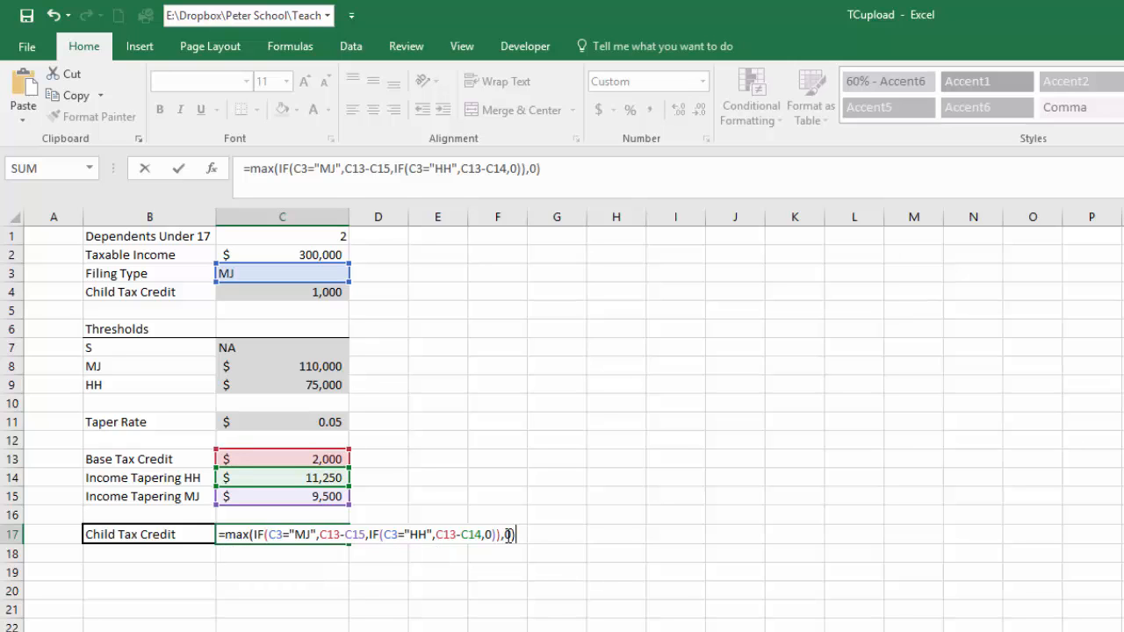
key("Return")
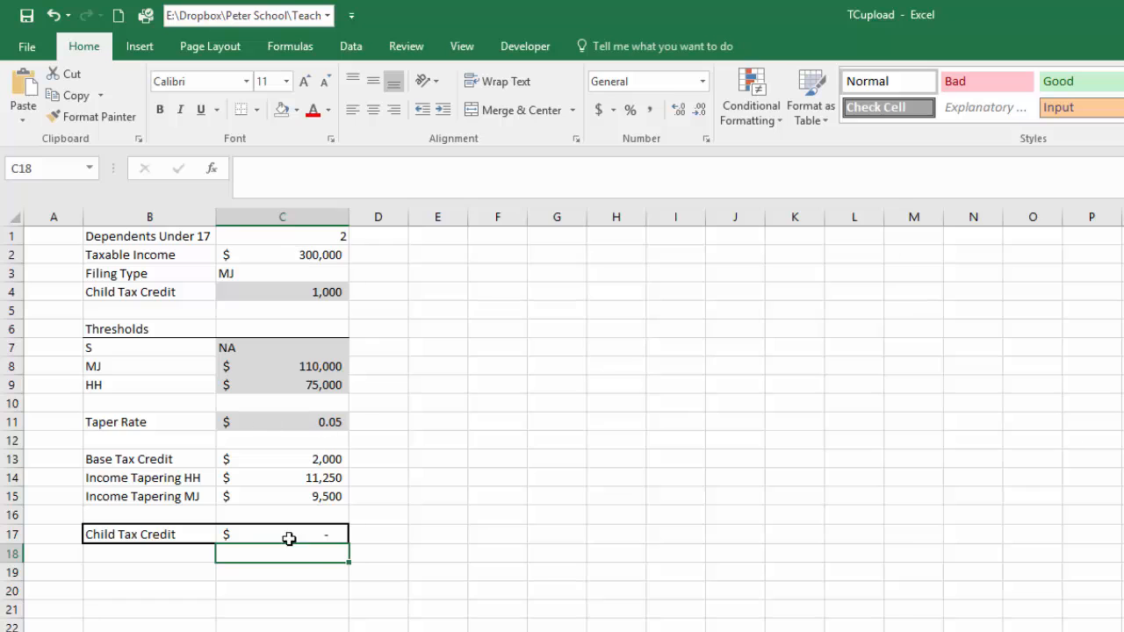
left_click(318, 535)
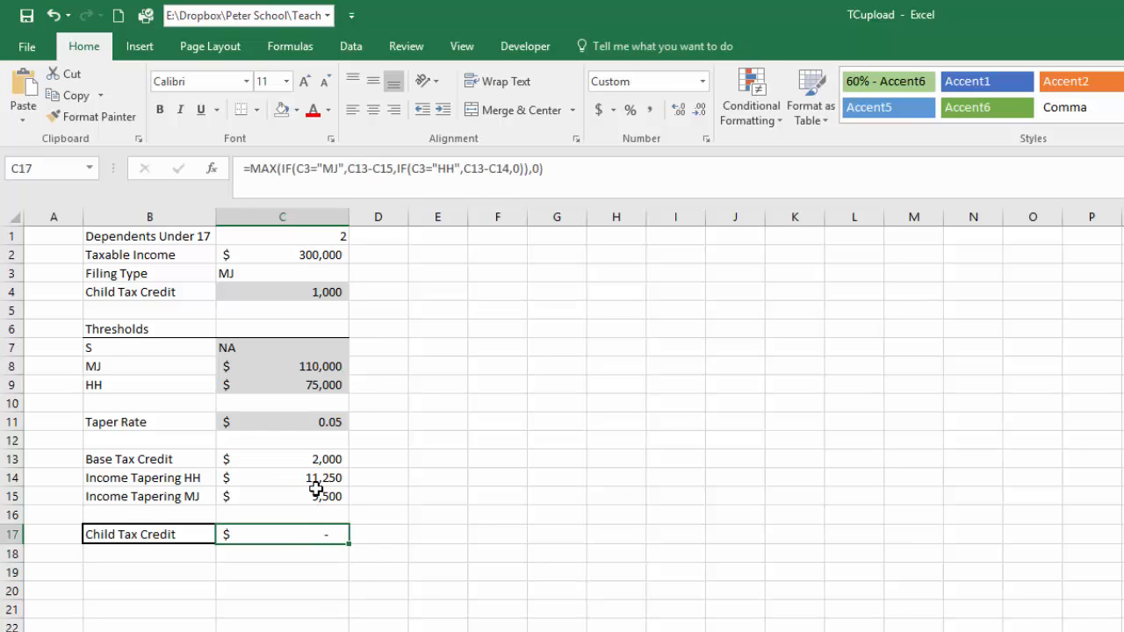
left_click_drag(318, 478, 323, 496)
left_click(332, 458)
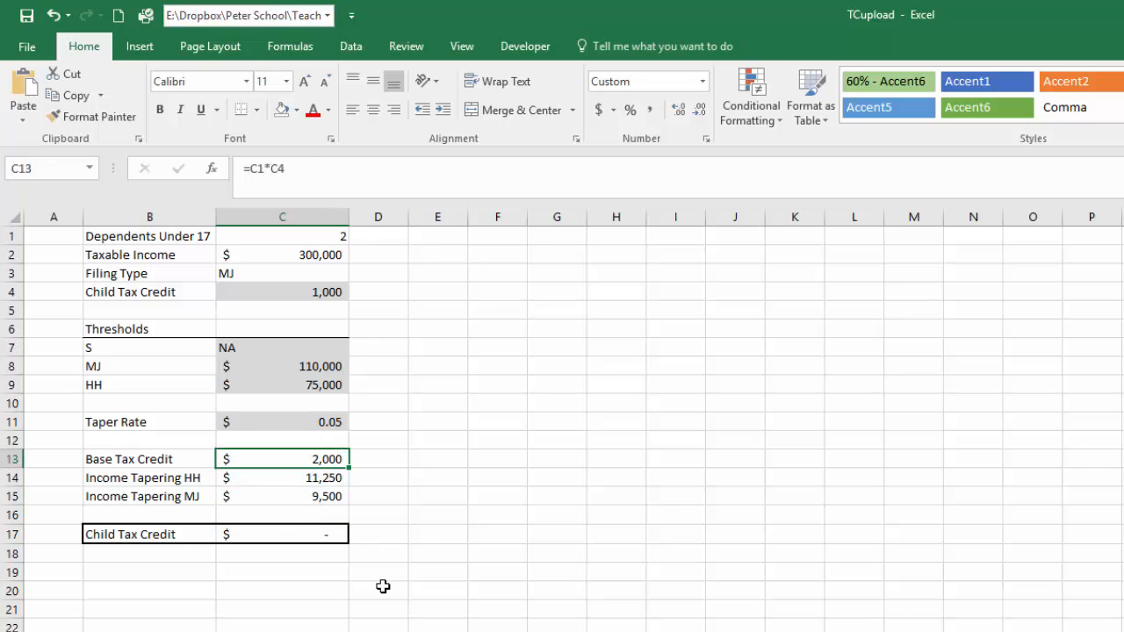
left_click(323, 539)
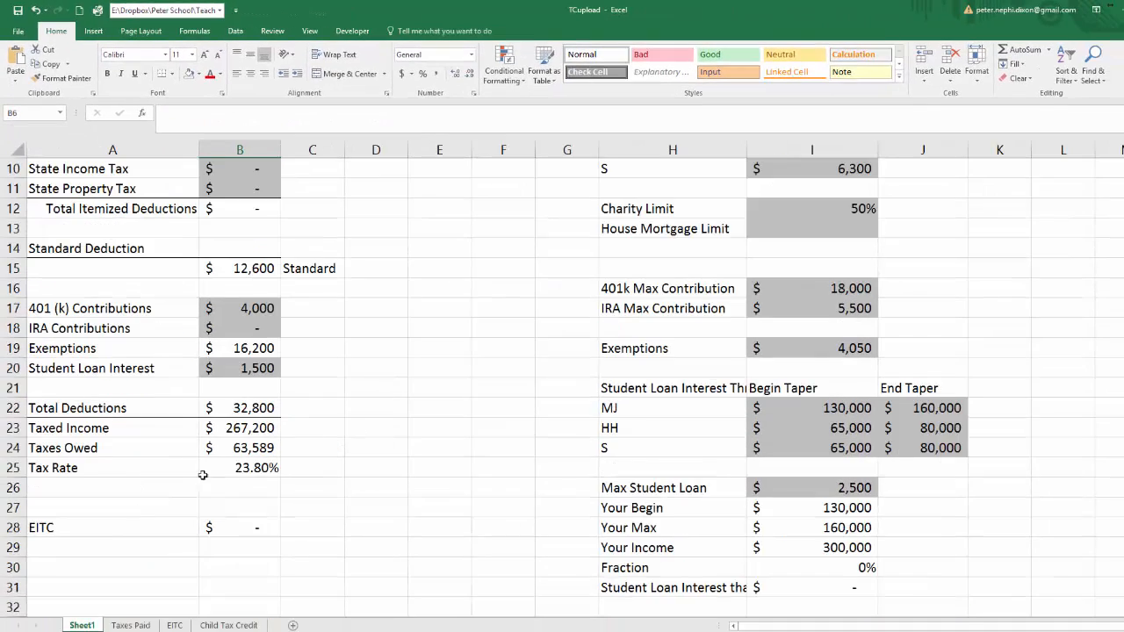
Add the label Child Tax Credit in A29 of Sheet1, directly below EITC
left_click(94, 544)
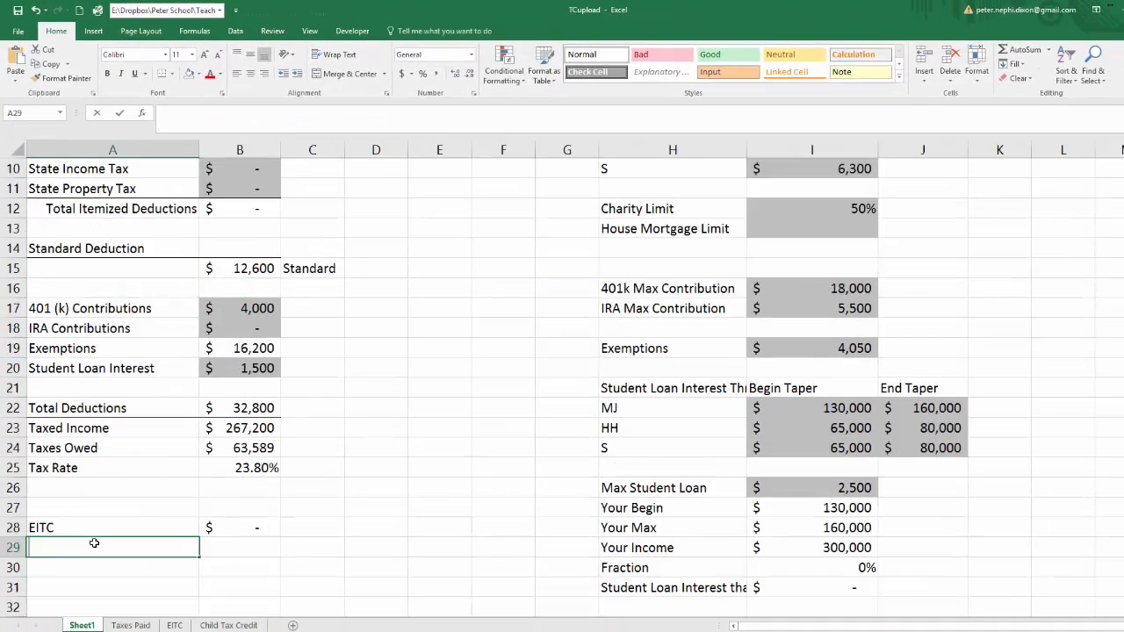
type("Child Tax C")
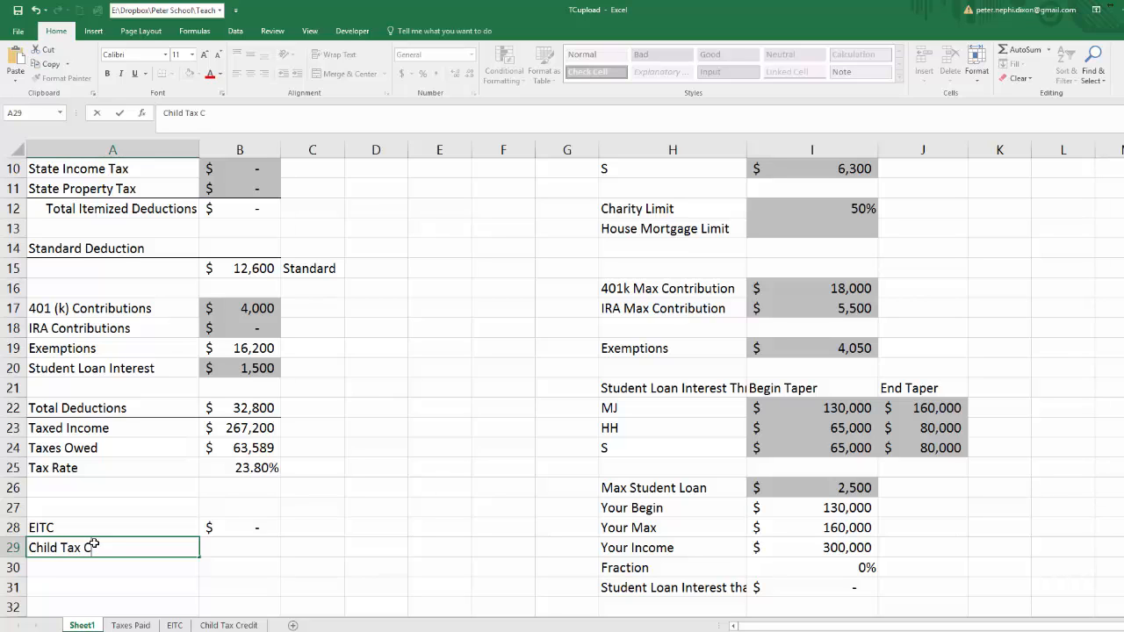
type("reiit")
key("Return")
Link B29 on Sheet1 to the final credit with ='Child Tax Credit'!C17
key("Up")
key("Right")
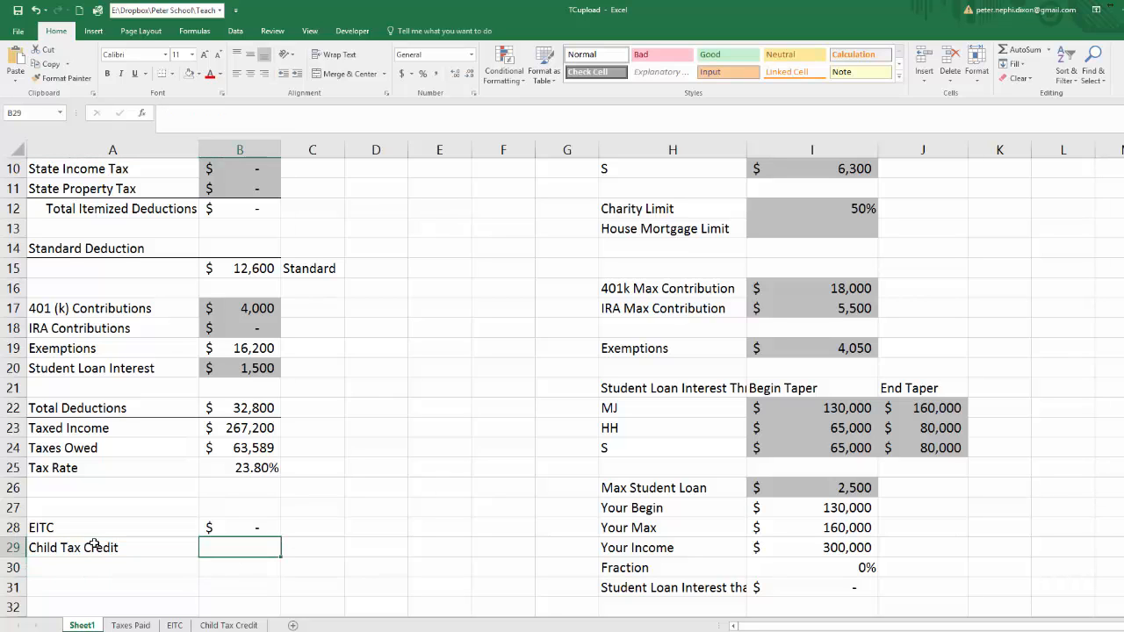
type("=")
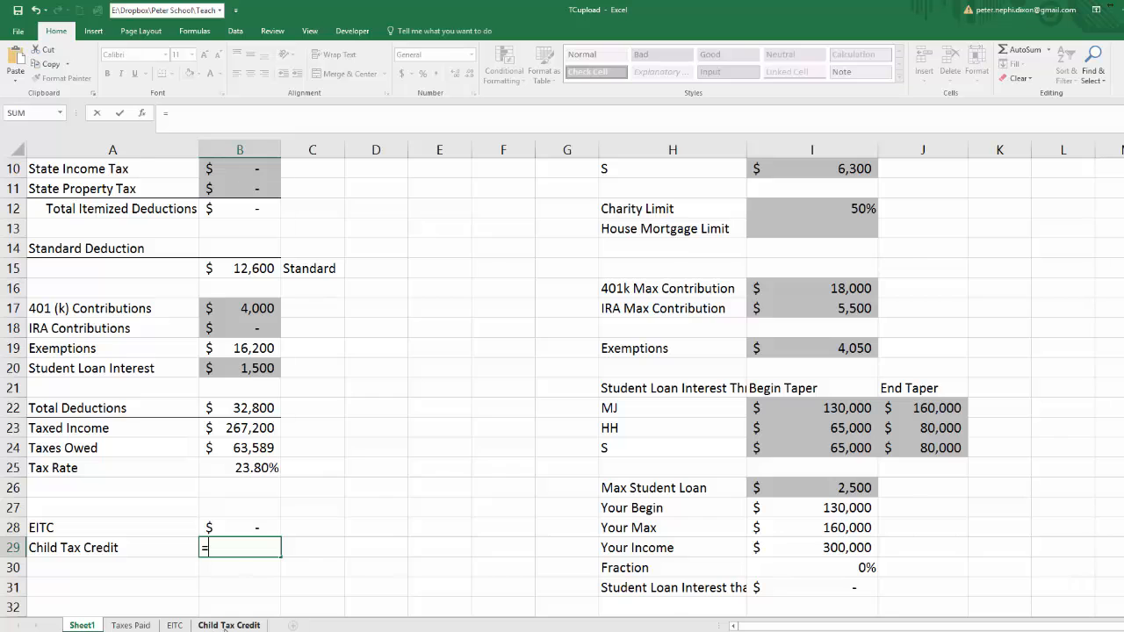
left_click(228, 625)
left_click(184, 360)
key("Return")
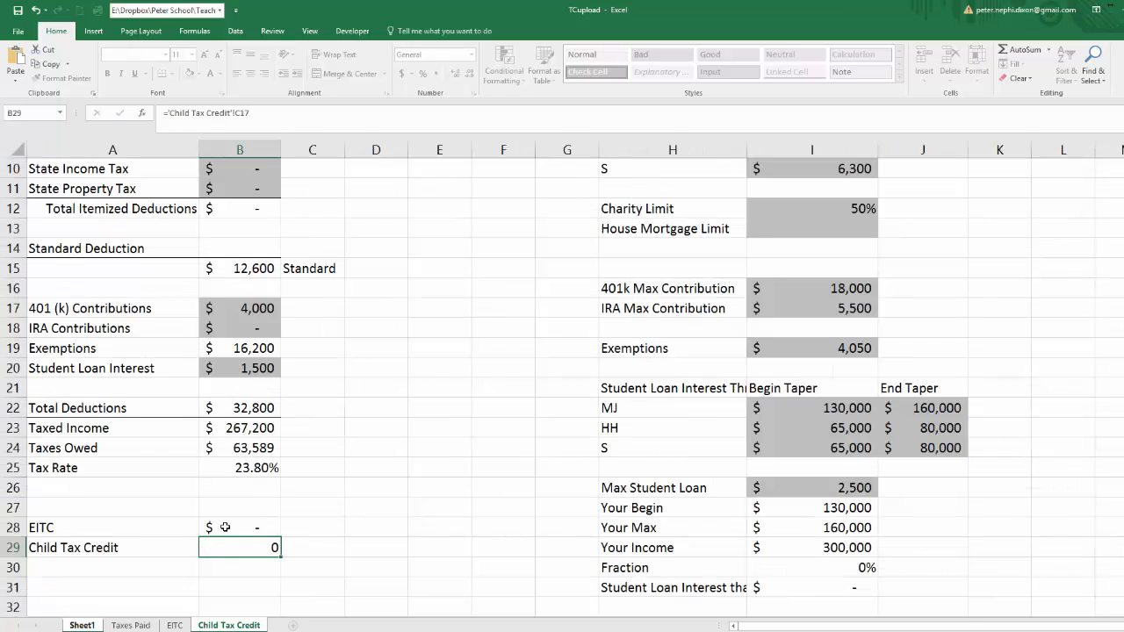
Apply the dollar Accounting number format to the Child Tax Credit amount in B29
scroll(299, 387, "up", 4)
scroll(244, 447, "up", 2)
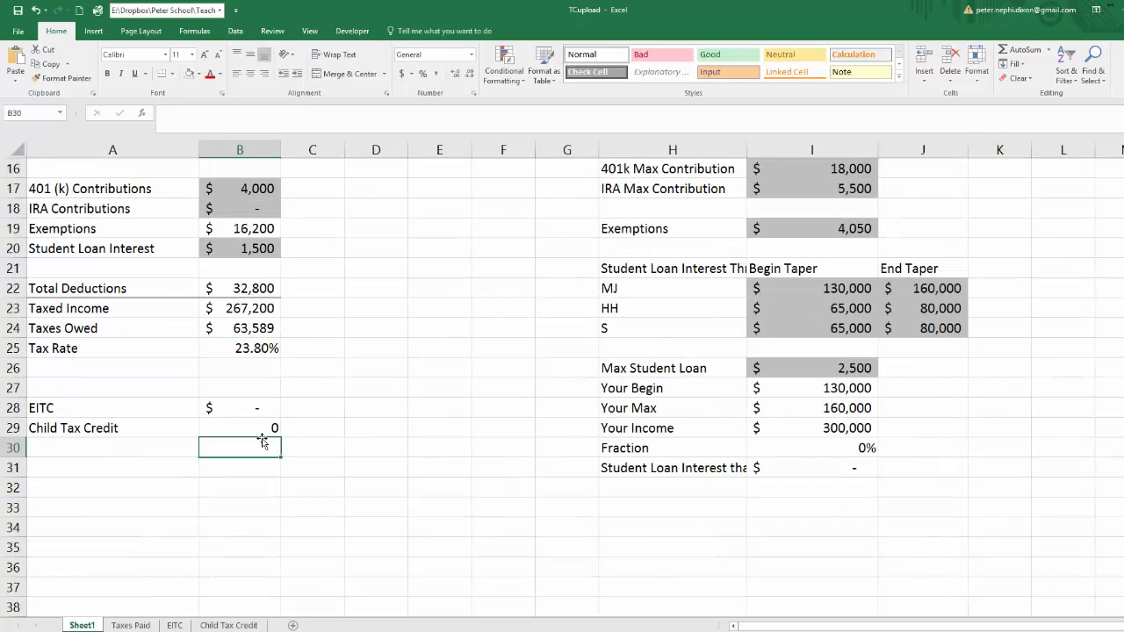
left_click(261, 428)
left_click(401, 77)
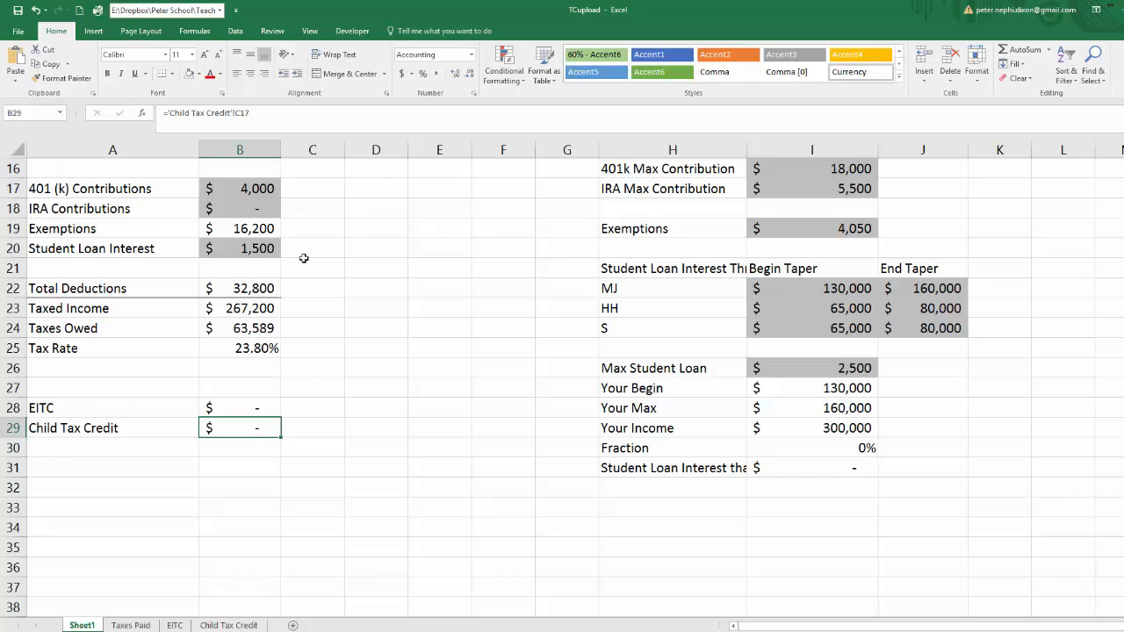
Set Taxable Income in B5 to 65000 and check the EITC and Child Tax Credit amounts in B28:B29
scroll(316, 214, "up", 5)
left_click(248, 250)
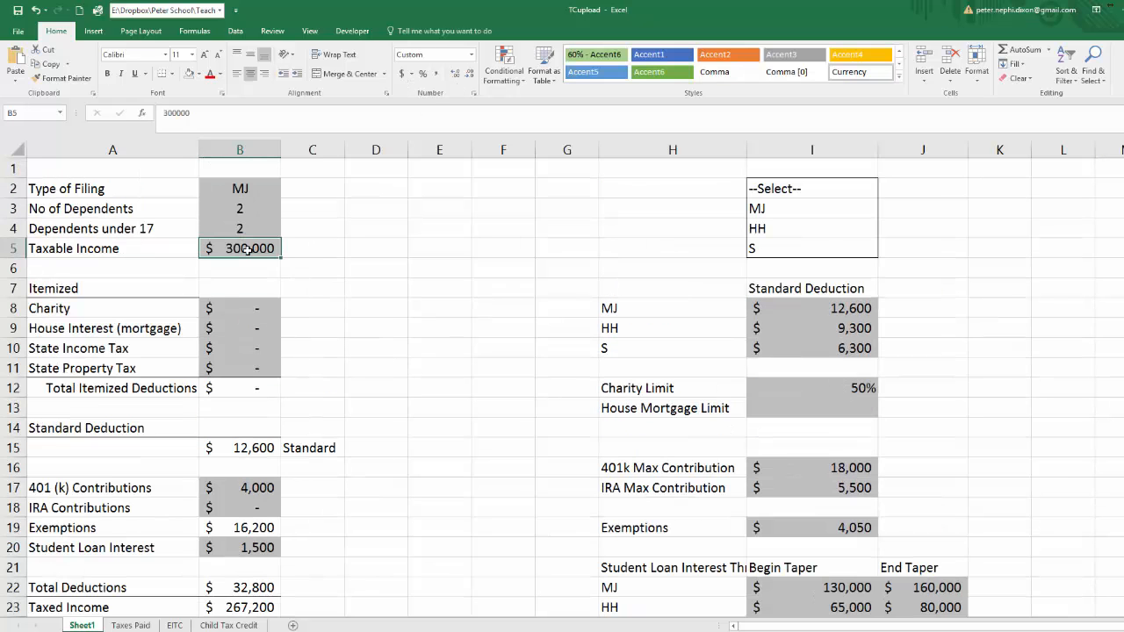
type("65000")
key("Return")
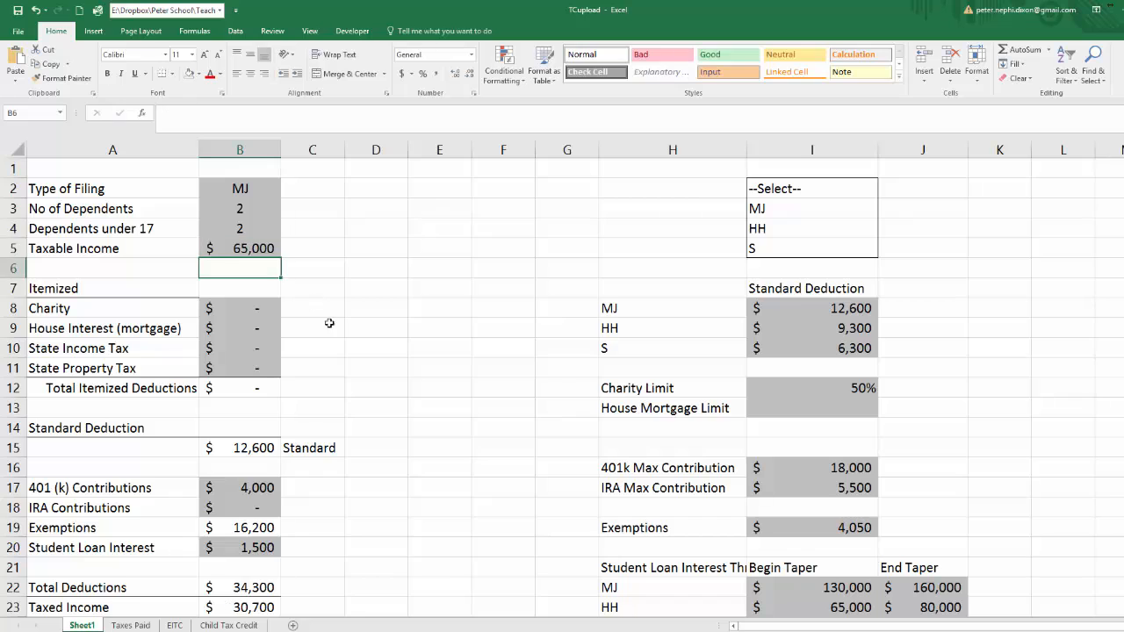
scroll(331, 326, "down", 5)
left_click_drag(237, 405, 264, 431)
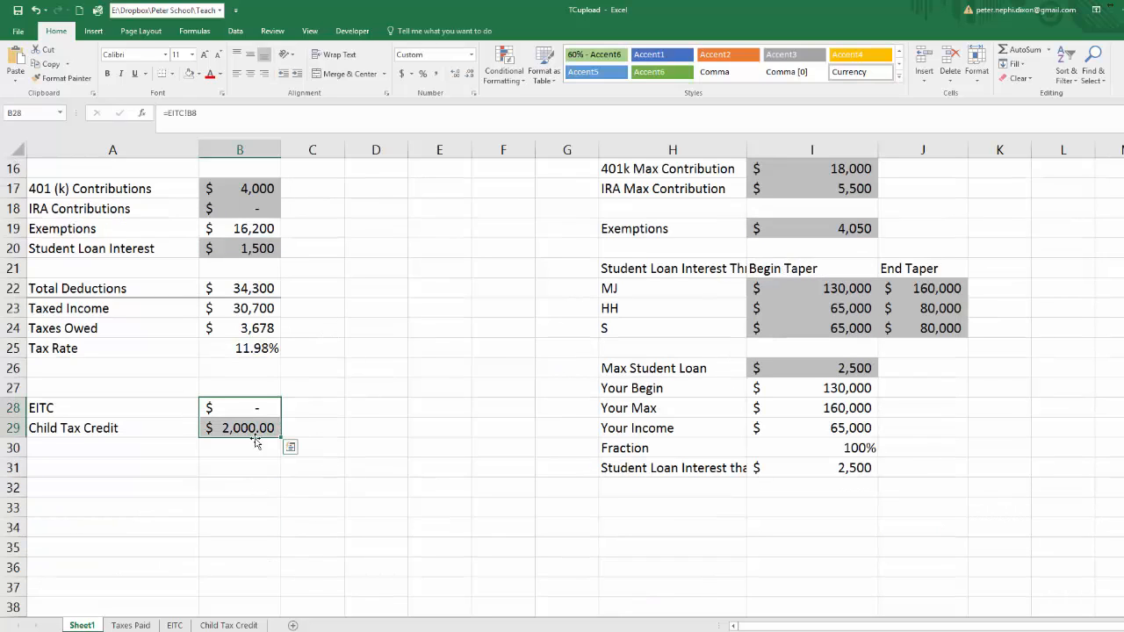
left_click(250, 429)
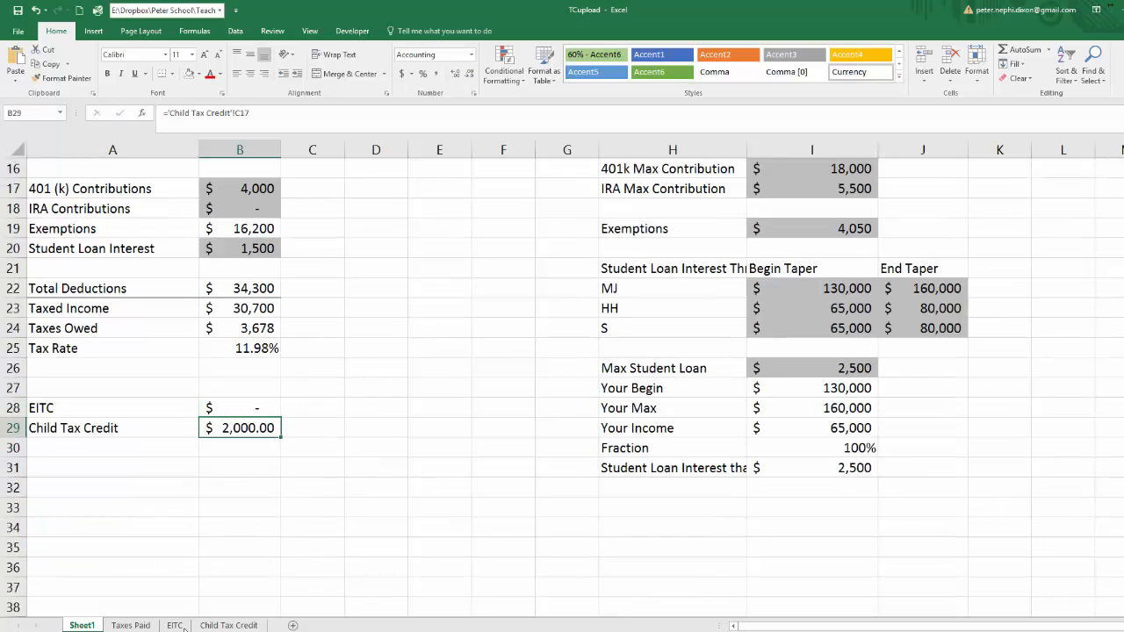
scroll(334, 208, "up", 5)
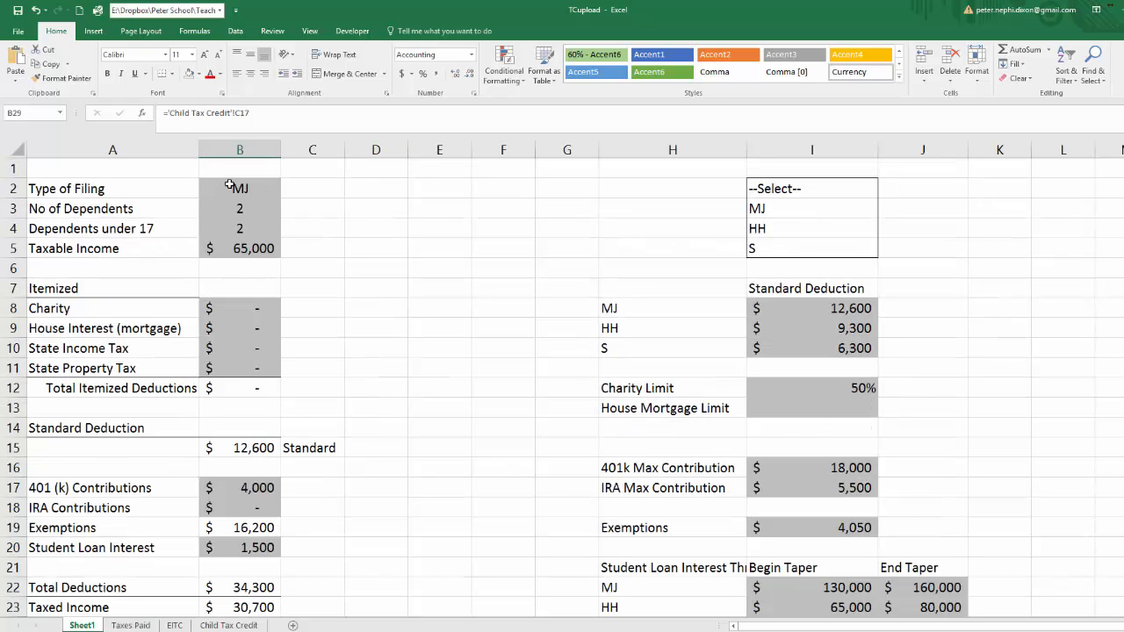
Check the dependents under 17 in C1 and the MJ income threshold in C8 on the Child Tax Credit sheet
left_click(230, 625)
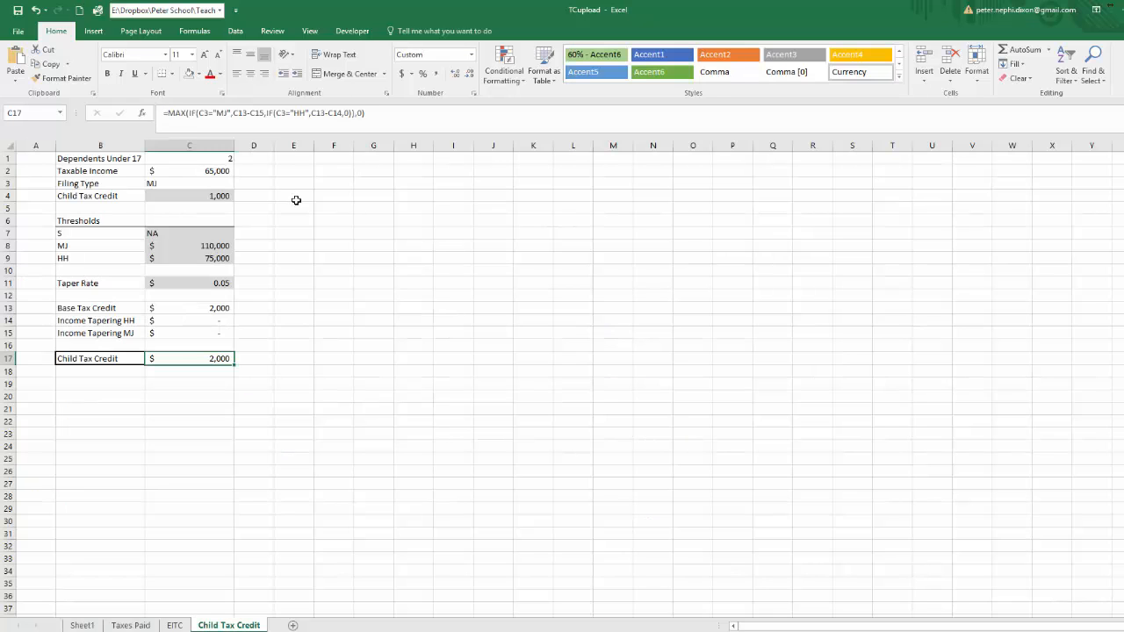
left_click(212, 163)
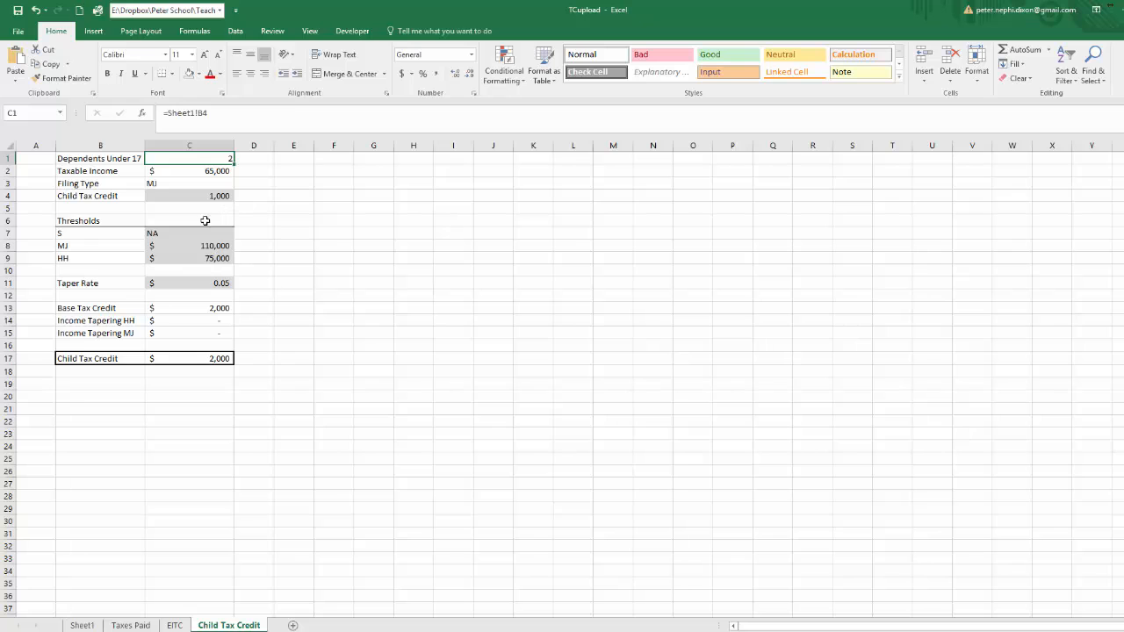
left_click(214, 247)
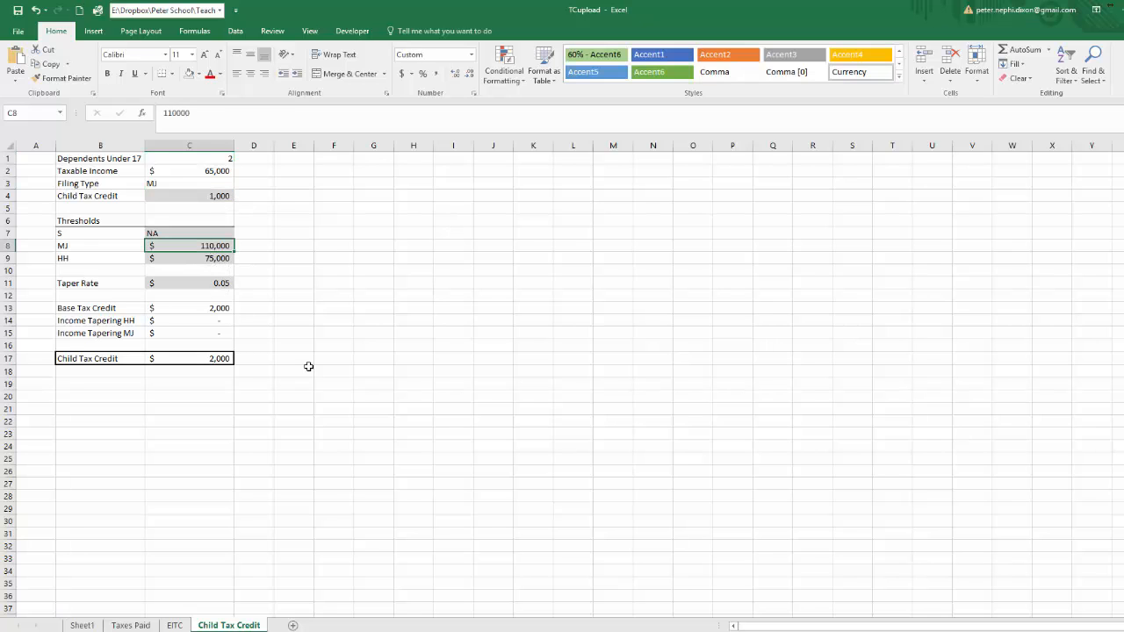
Remove both decimal places from the Child Tax Credit amount in B29 of Sheet1
left_click(82, 625)
scroll(279, 541, "down", 3)
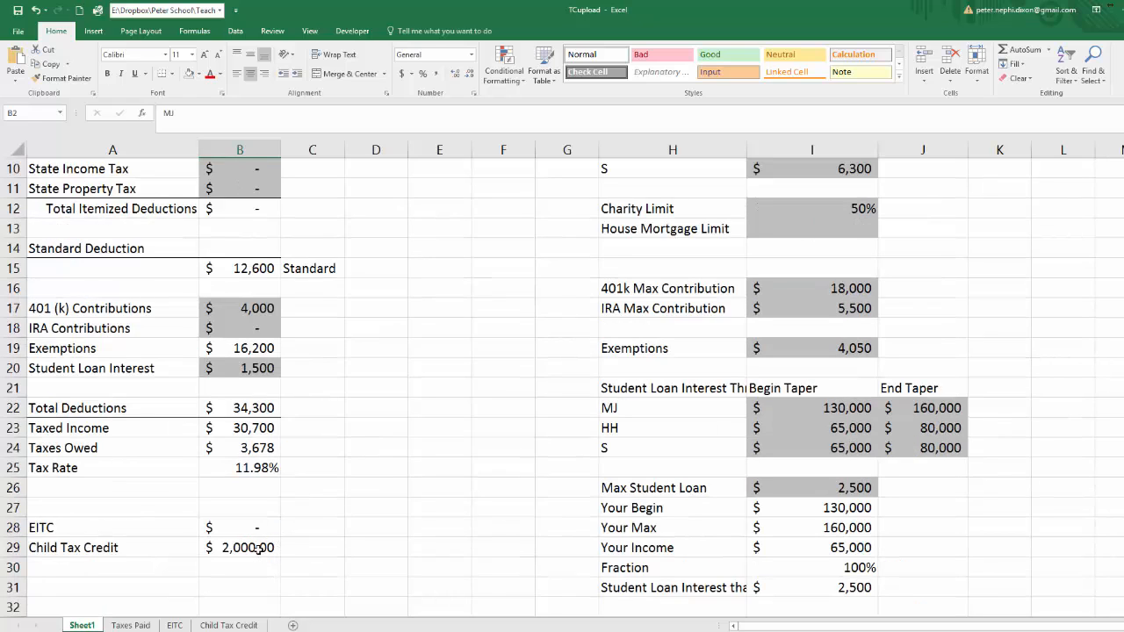
left_click(259, 549)
left_click(469, 74)
left_click(470, 74)
left_click(284, 573)
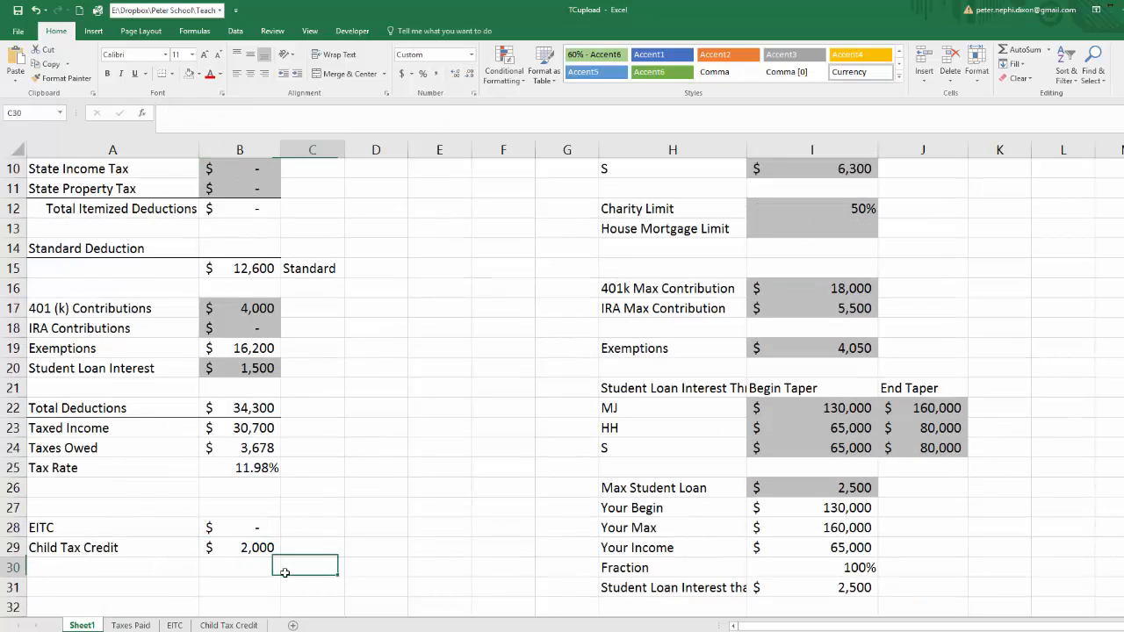
left_click(276, 553)
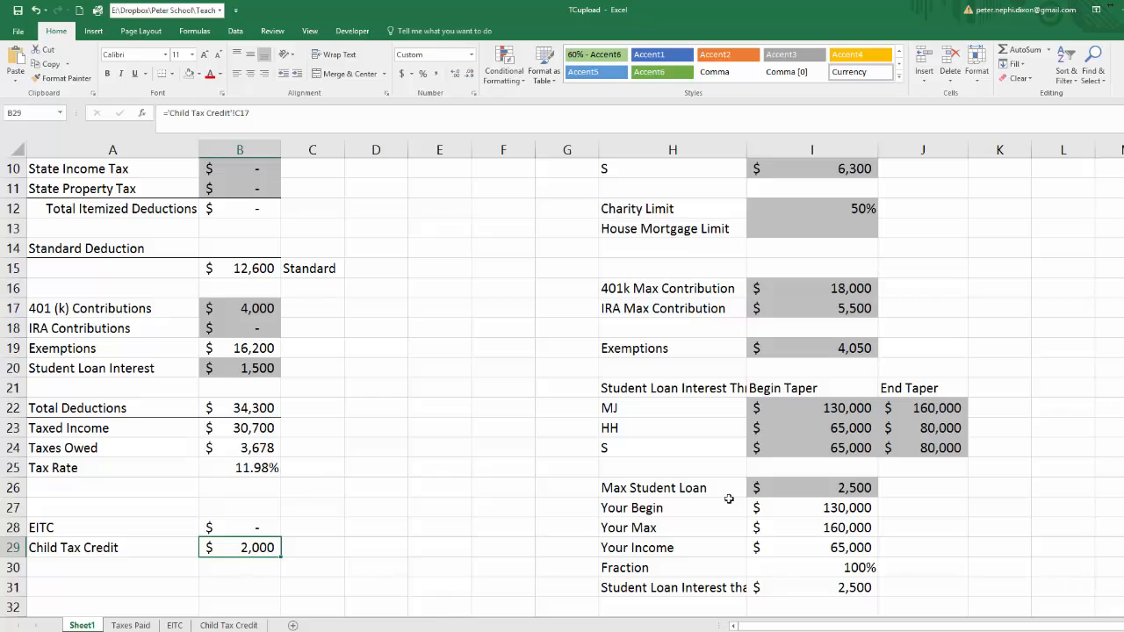